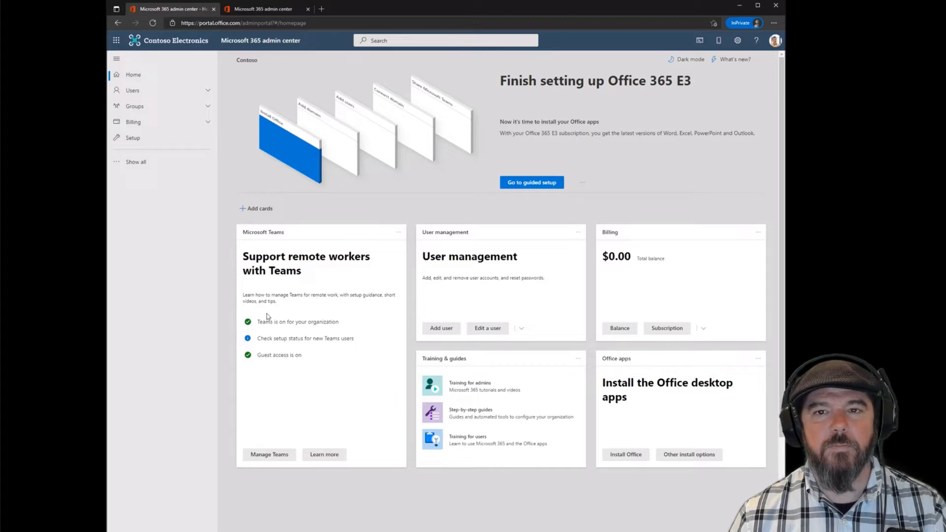
Open the Microsoft 365 admin center through the app launcher, and return to the original admin center browser tab
click(116, 40)
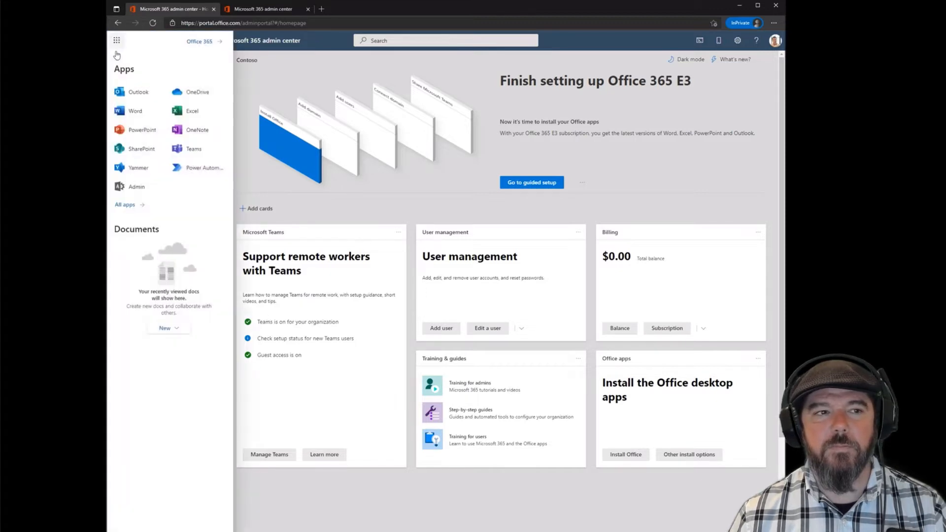
click(134, 188)
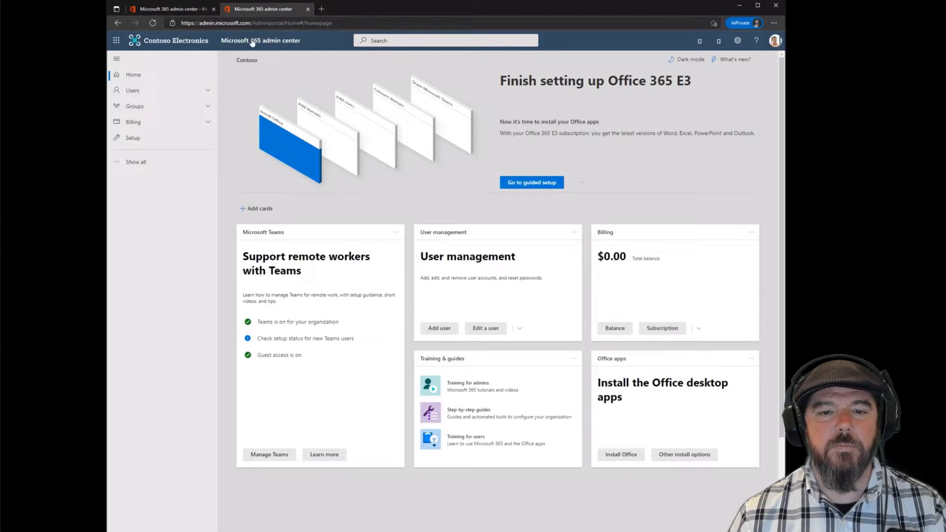
click(191, 14)
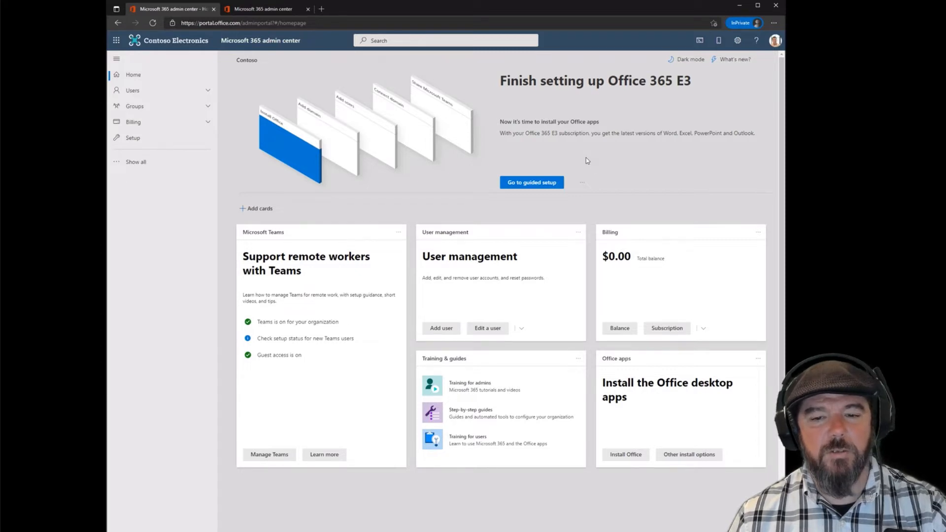
Review the guided setup reminder options and the cards available to add to the home page, leaving both unchanged
click(581, 185)
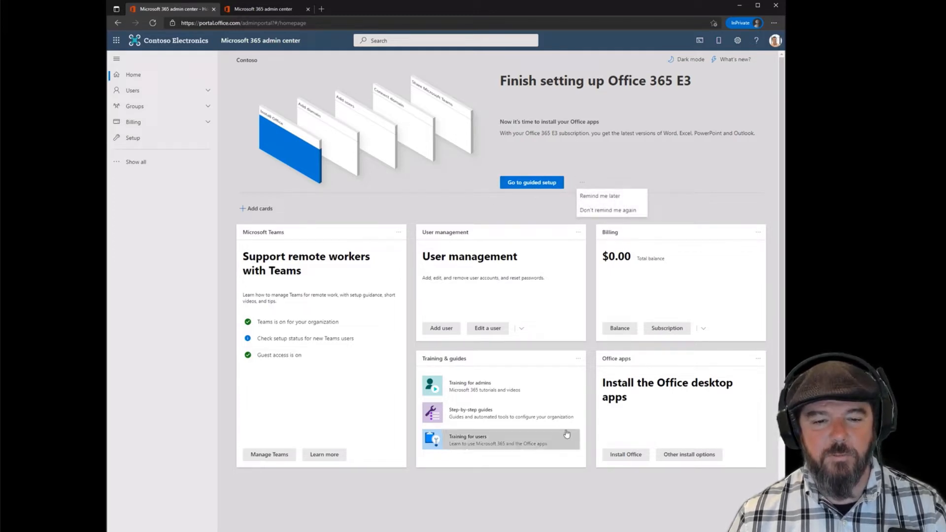
click(486, 214)
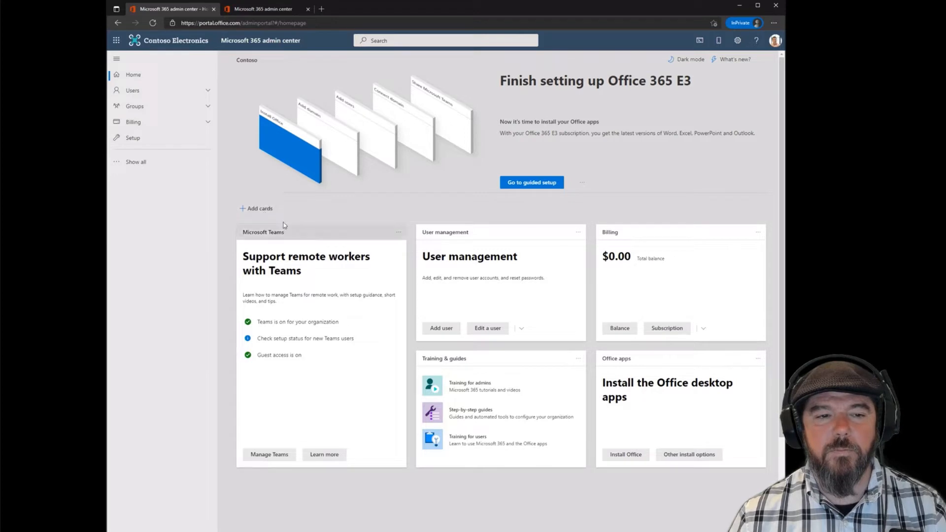
click(265, 212)
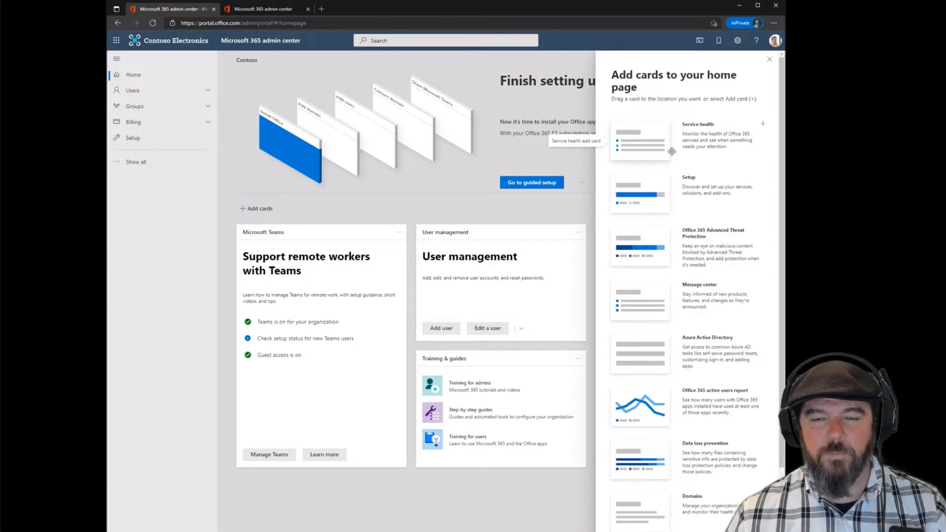
scroll(686, 246, down, 2)
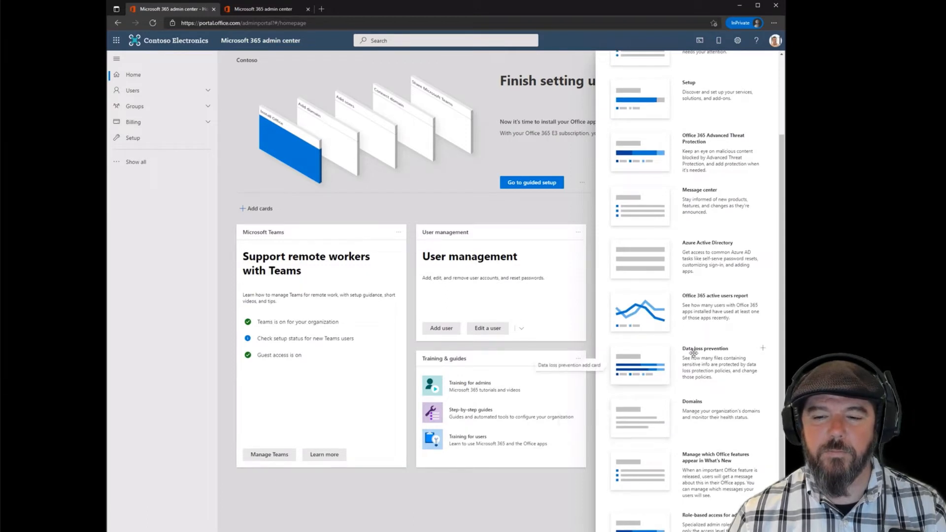
scroll(695, 356, up, 2)
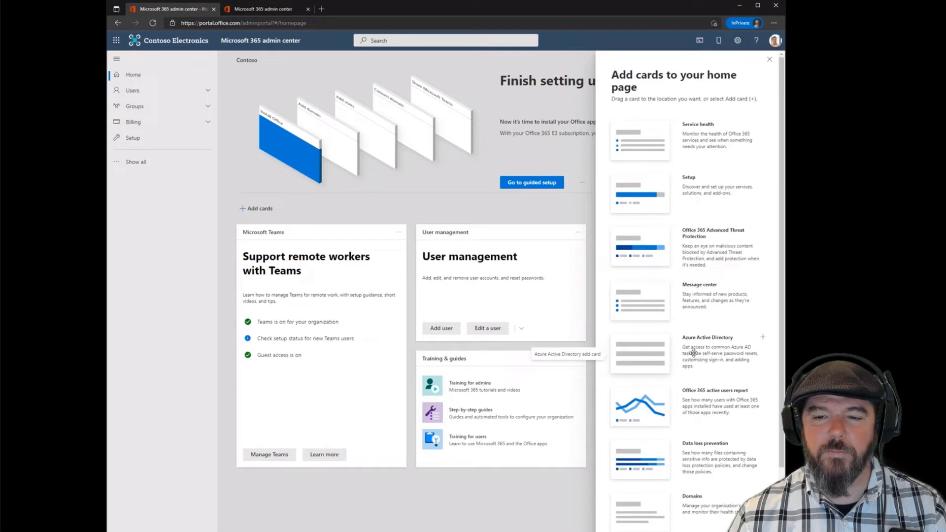
click(768, 61)
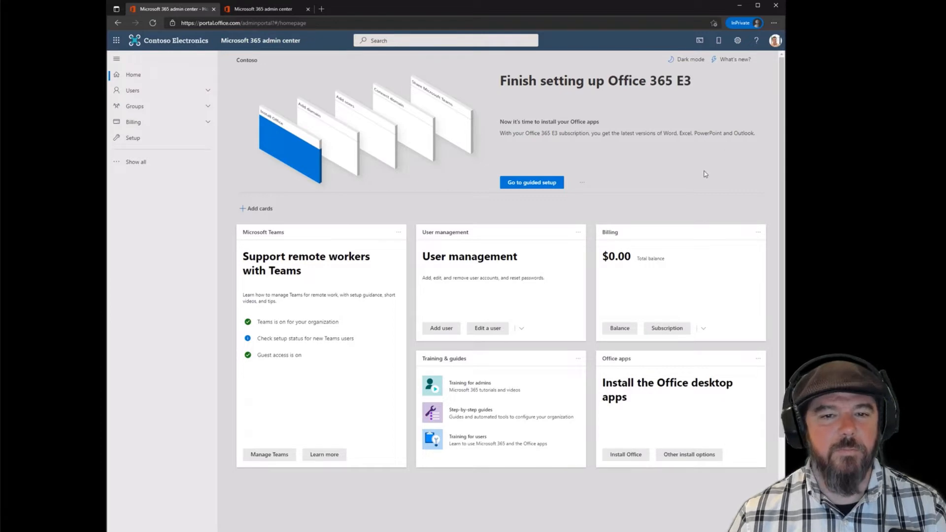
Switch the admin center to dark mode
click(682, 61)
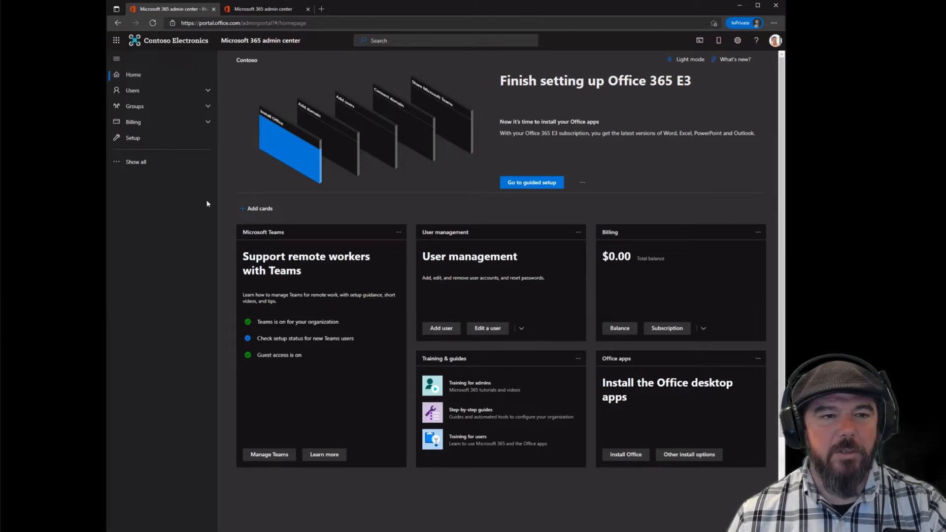
Pin the Exchange admin center and Reports to the navigation, and collapse it to pinned items only
click(163, 166)
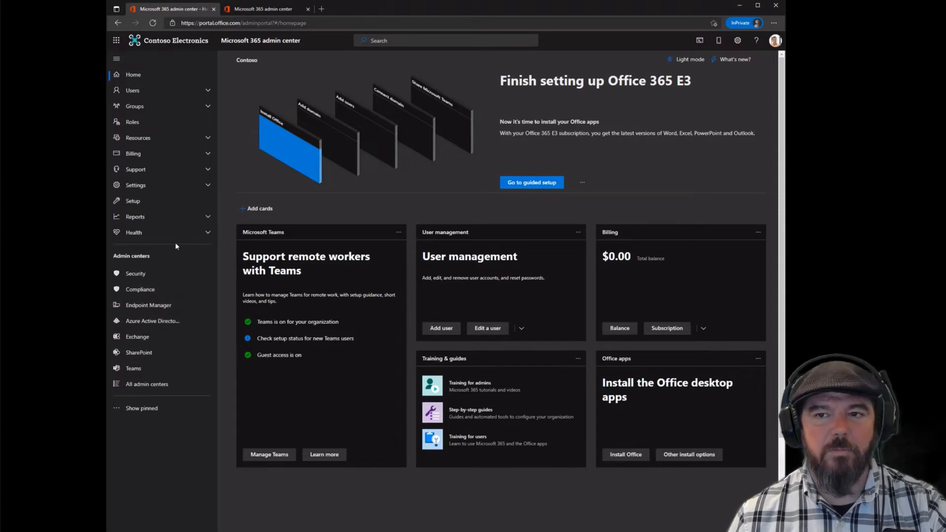
click(189, 336)
click(189, 216)
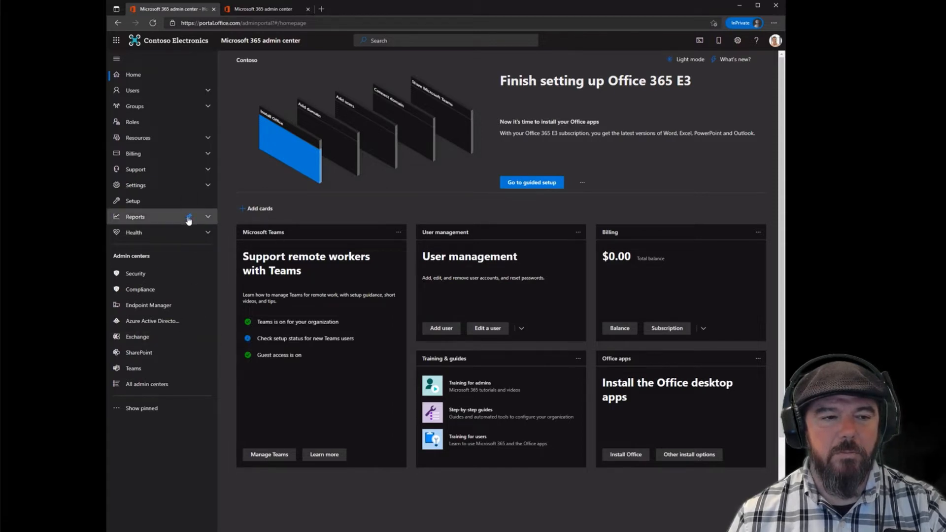
click(147, 410)
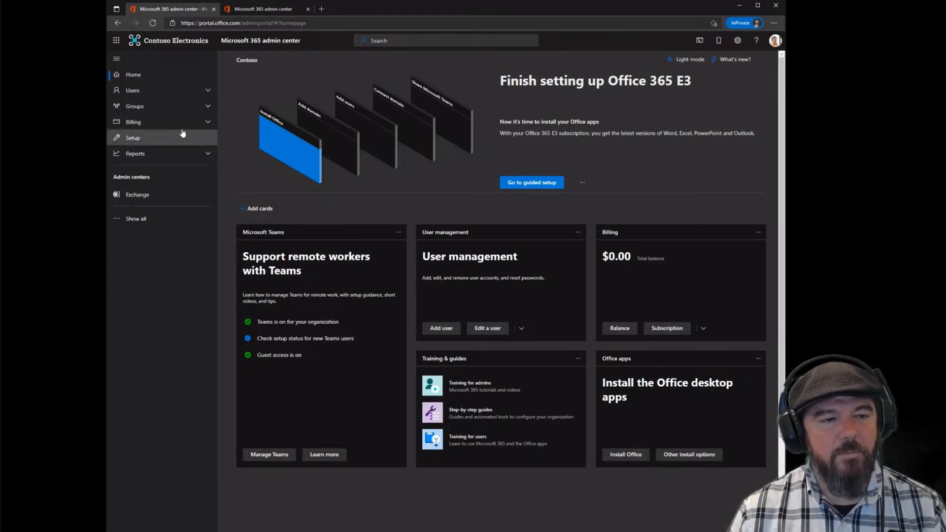
Unpin Billing from the full navigation list and collapse it back to the pinned items
click(148, 218)
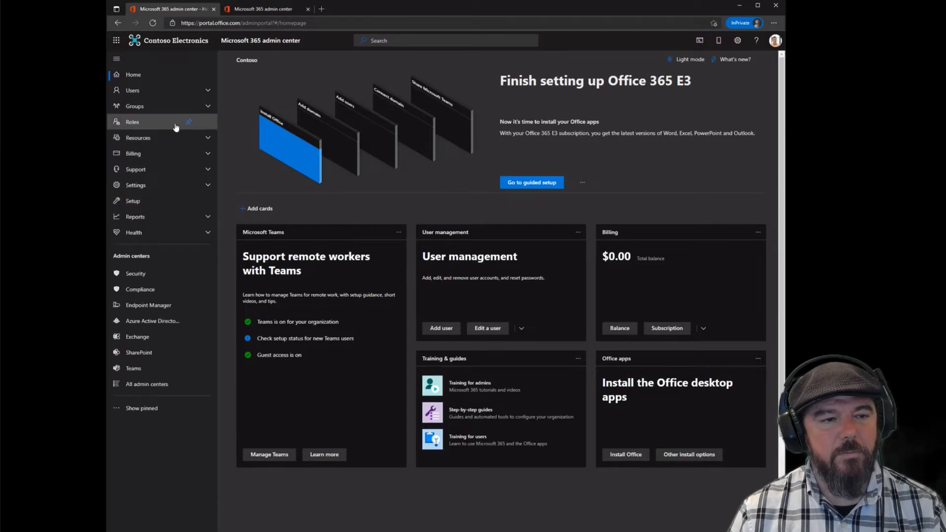
click(190, 154)
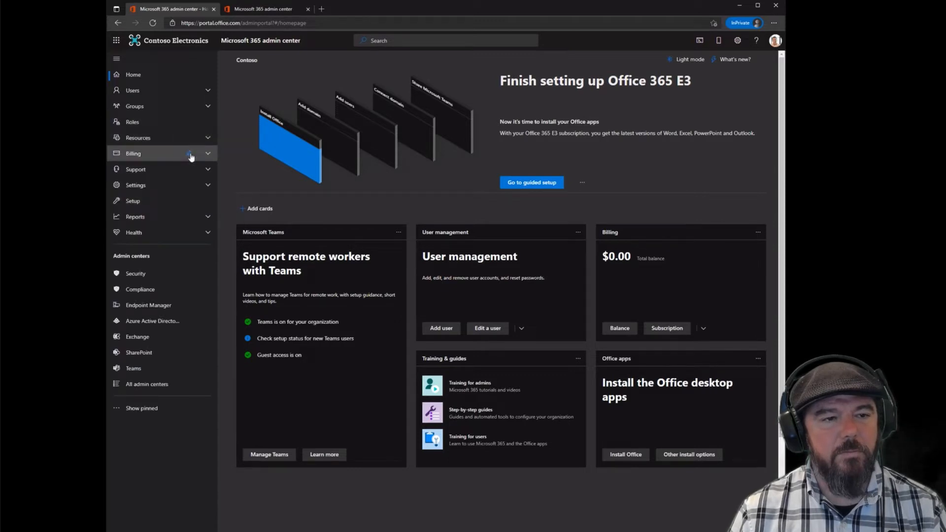
click(155, 413)
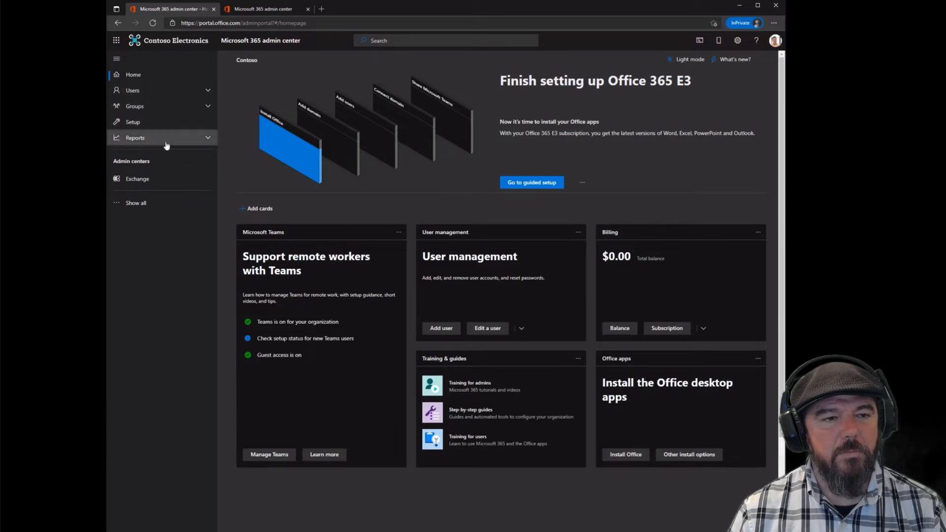
Show the full navigation and look through the Active users, Deleted users, Contacts and Guest users pages
click(155, 204)
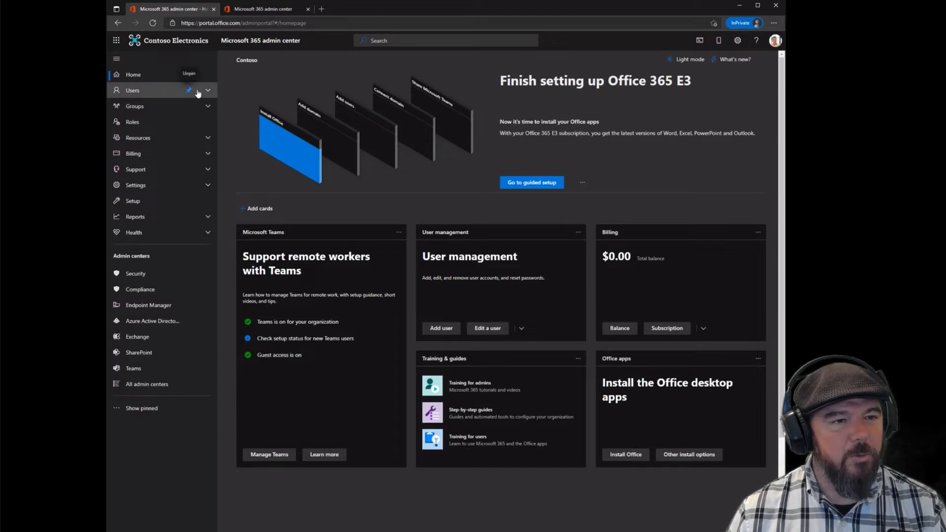
click(133, 91)
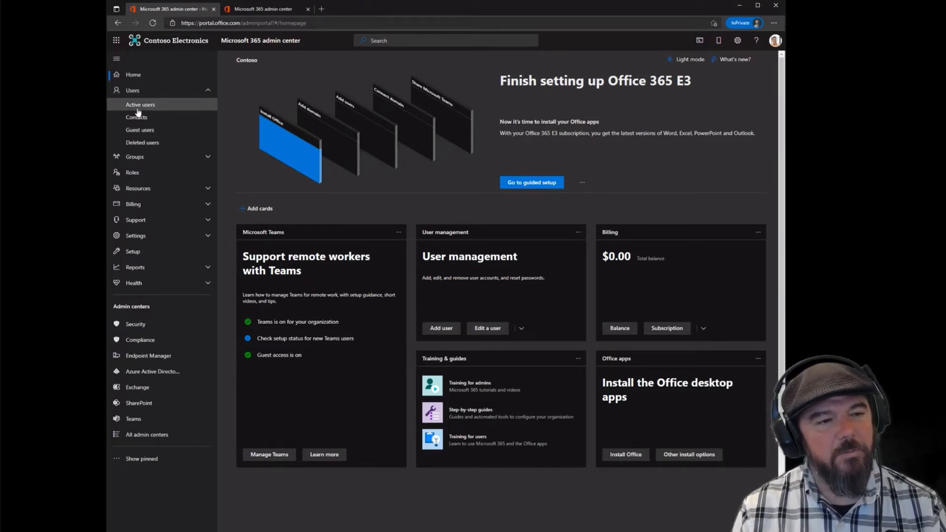
click(138, 109)
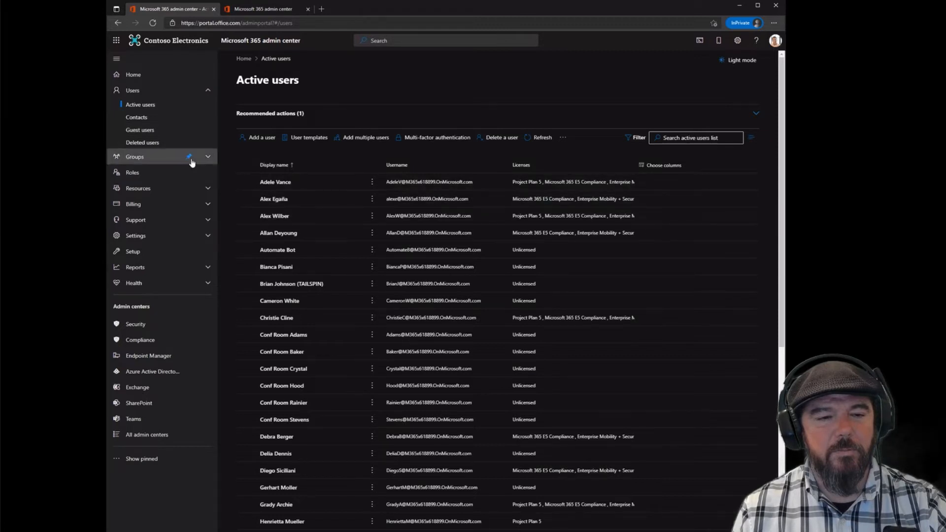
click(167, 146)
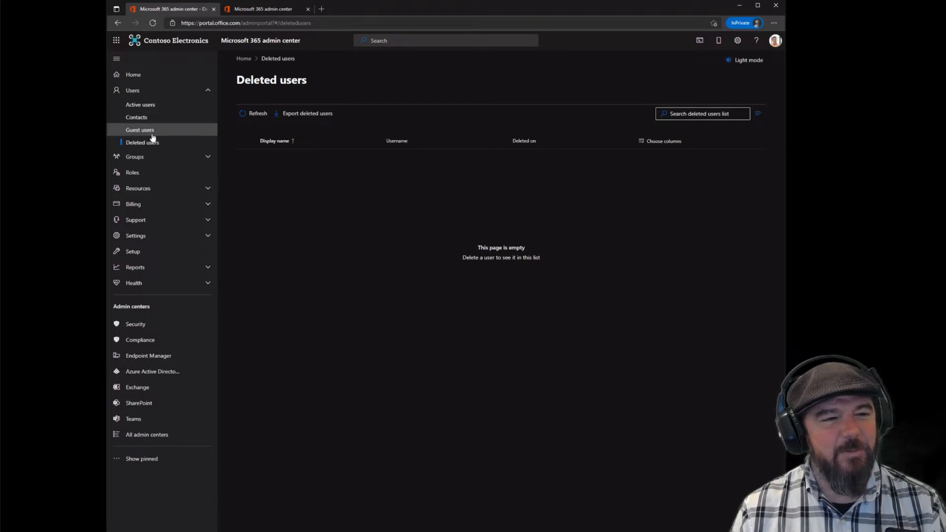
click(152, 117)
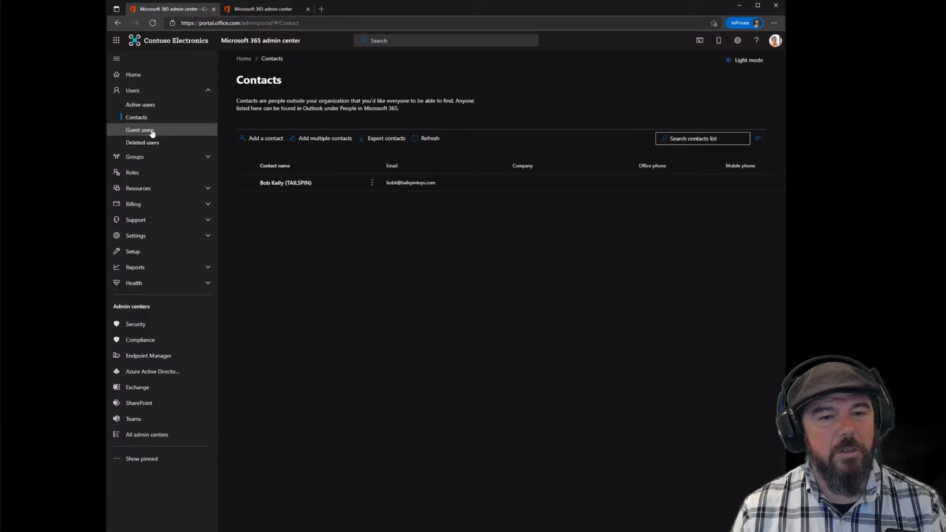
click(152, 132)
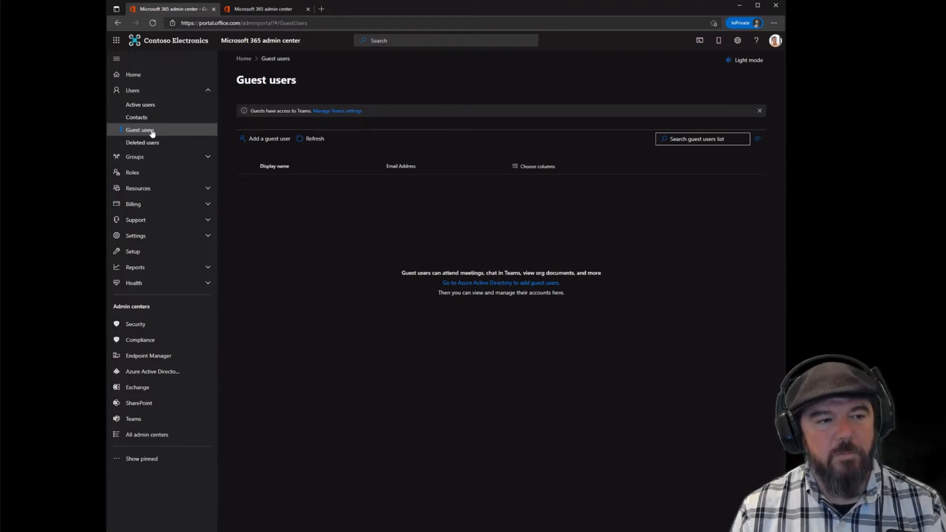
click(207, 91)
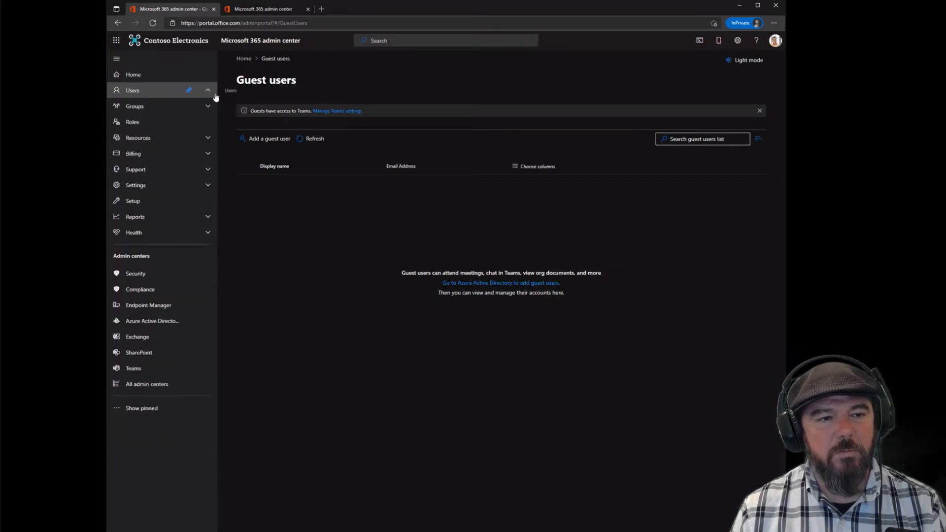
Look through the Active groups, Deleted groups and Shared mailboxes pages of the Groups section
click(208, 107)
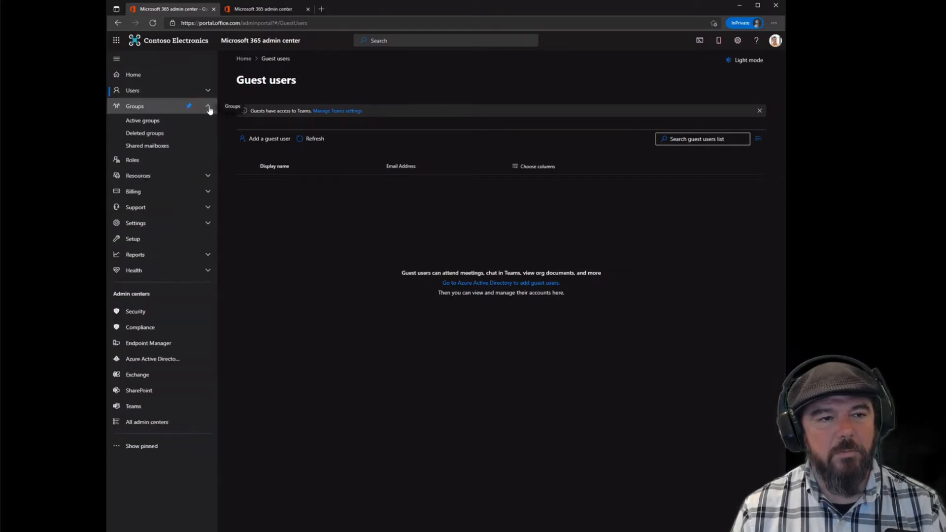
click(180, 124)
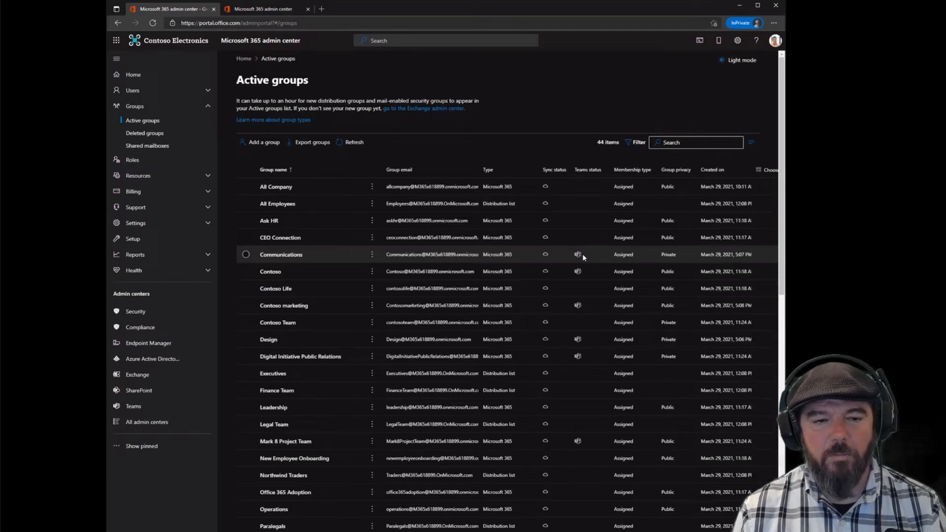
click(153, 140)
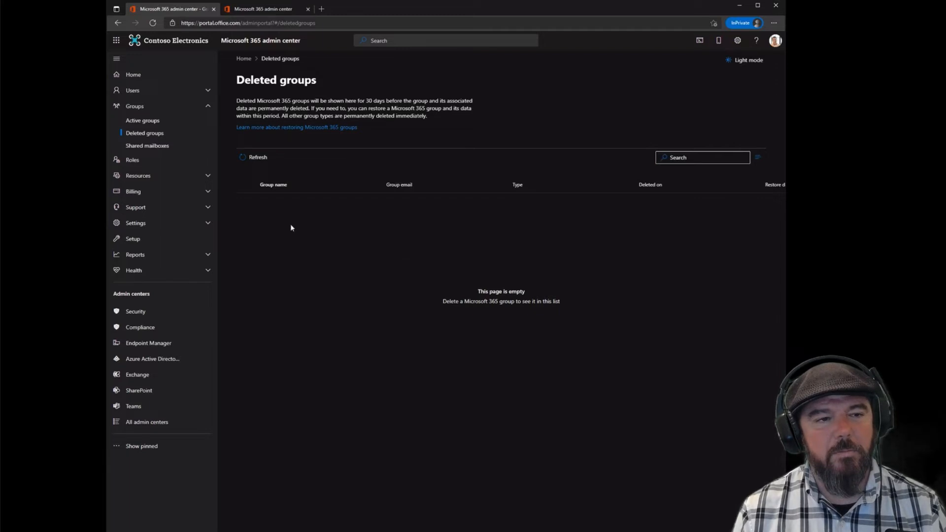
click(175, 152)
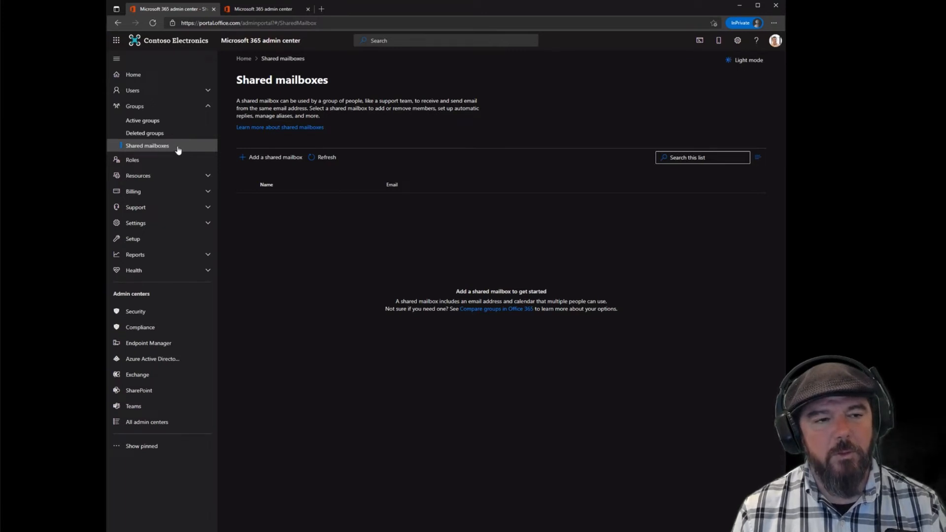
click(202, 106)
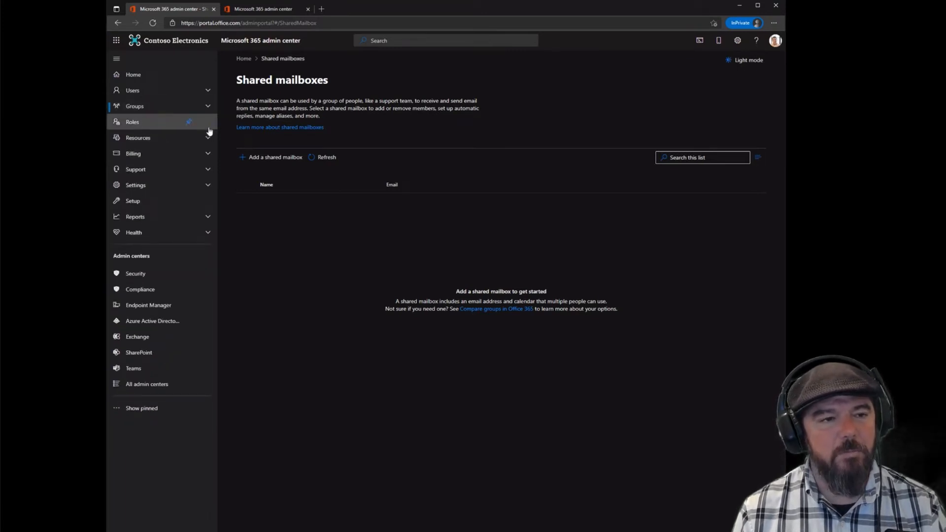
View the admin roles for Azure AD and the role groups for Exchange
click(134, 126)
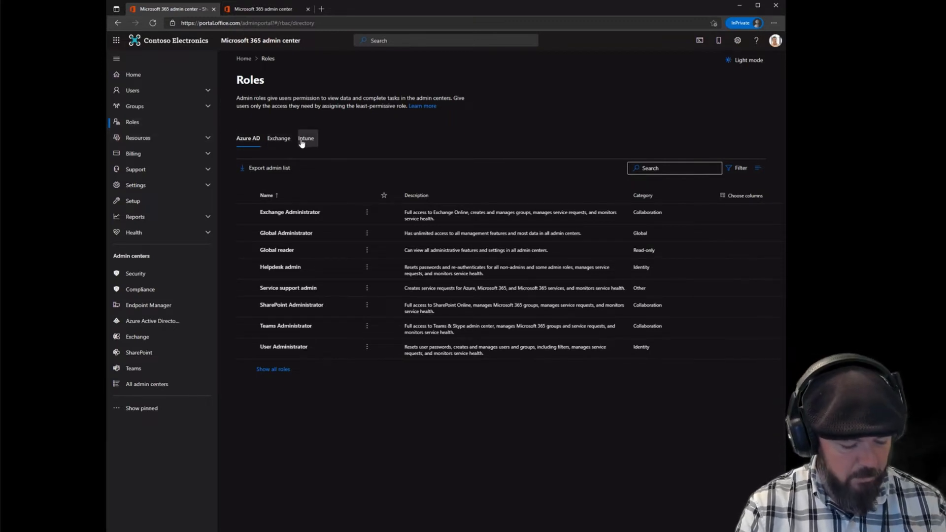
click(279, 139)
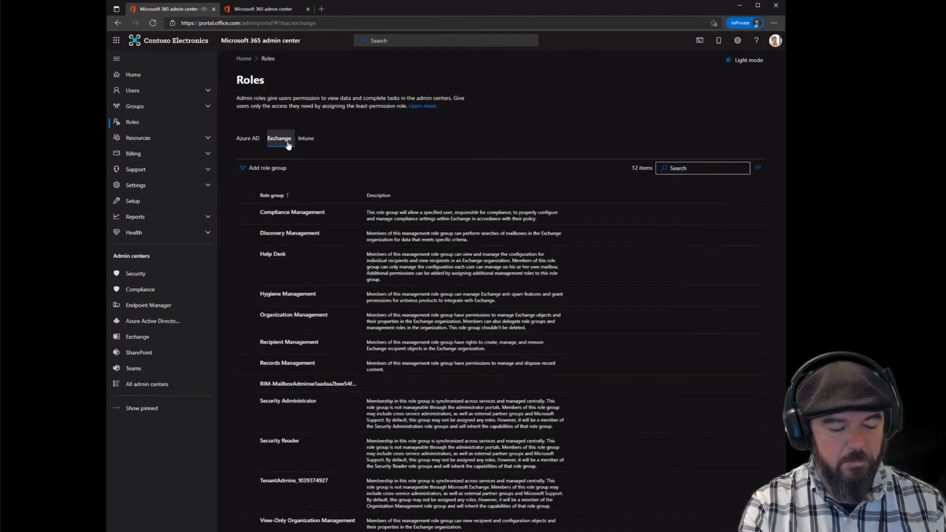
Look through the Rooms & equipment and Sites pages of the Resources section
click(173, 143)
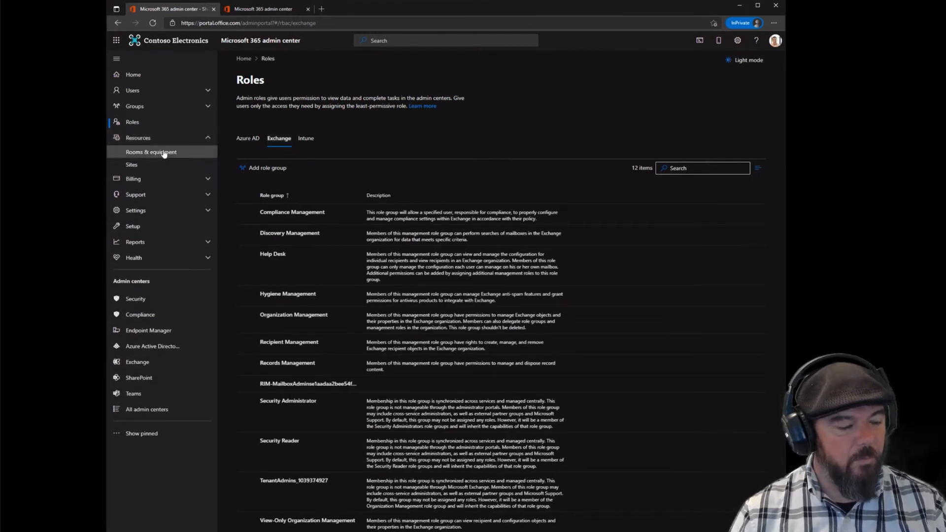
click(164, 154)
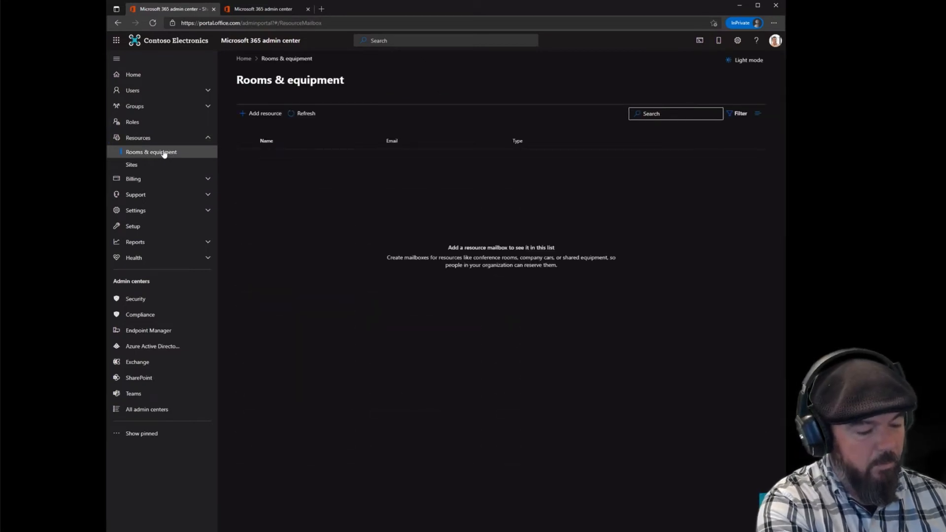
click(158, 164)
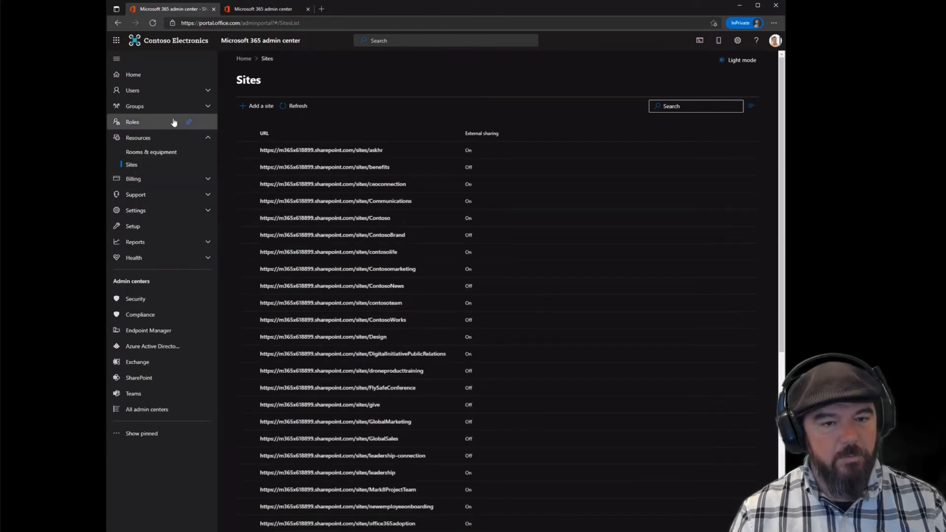
click(171, 142)
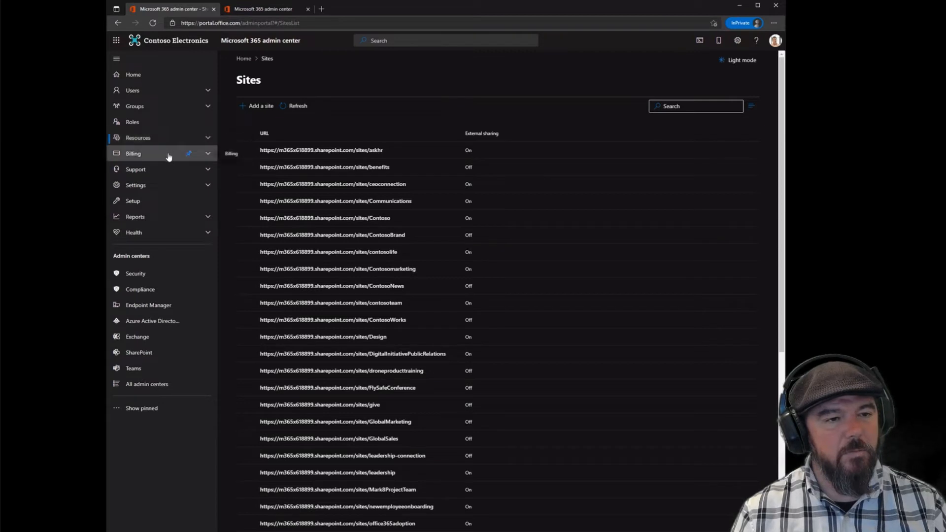
Look through the Purchase services, Your products and Licenses pages of the Billing section, including the Enterprise Mobility + Security E5 license details
click(168, 159)
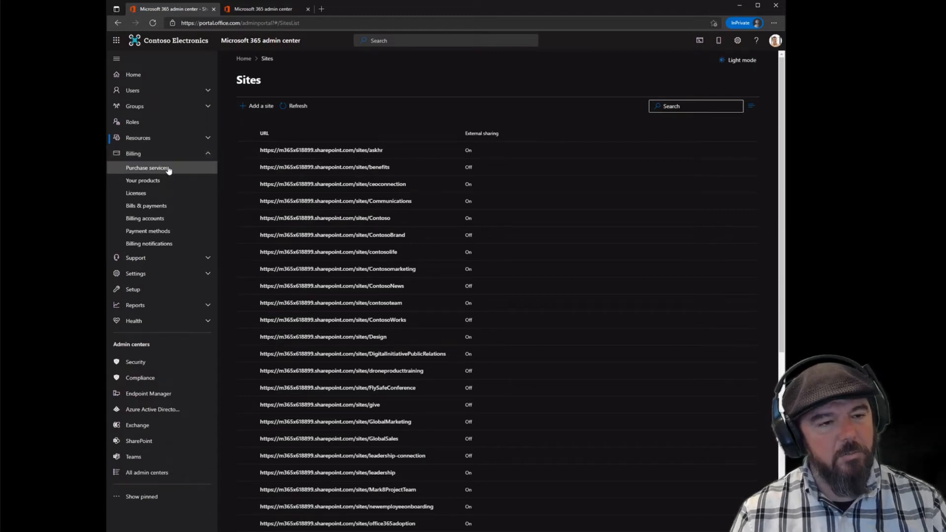
click(169, 169)
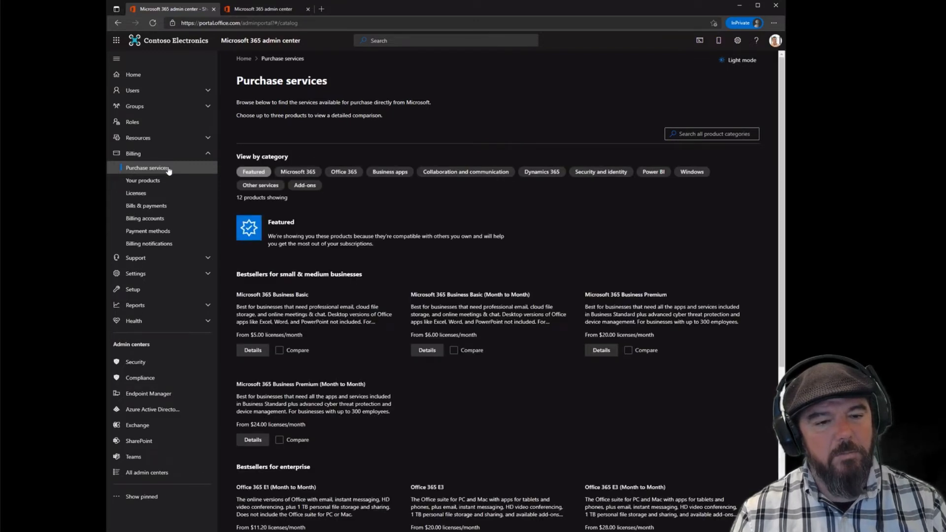
click(166, 182)
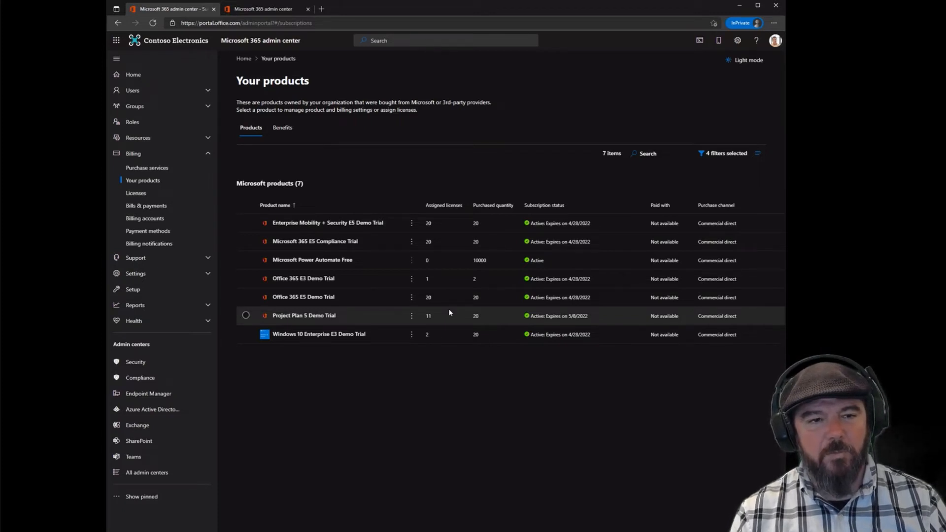
click(167, 197)
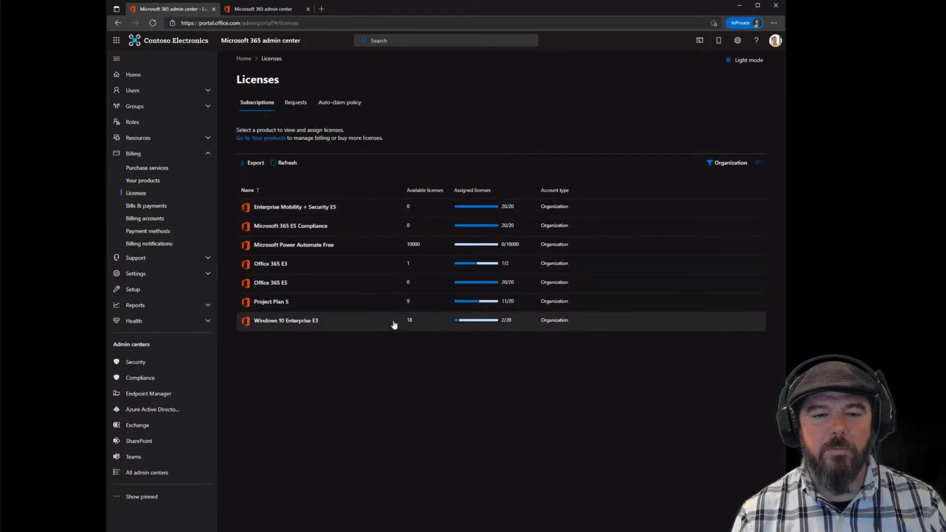
click(327, 210)
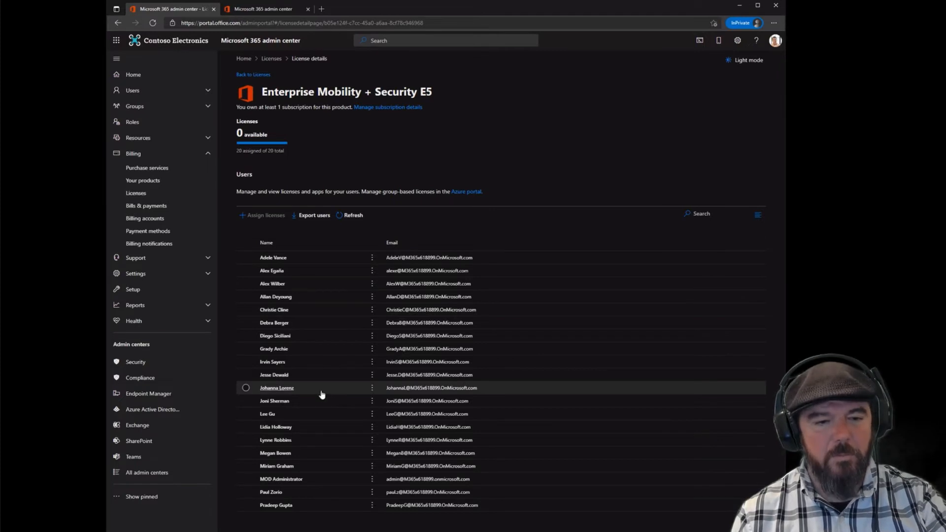
Look through the Bills & payments, Billing accounts, Payment methods and Billing notifications pages
click(132, 207)
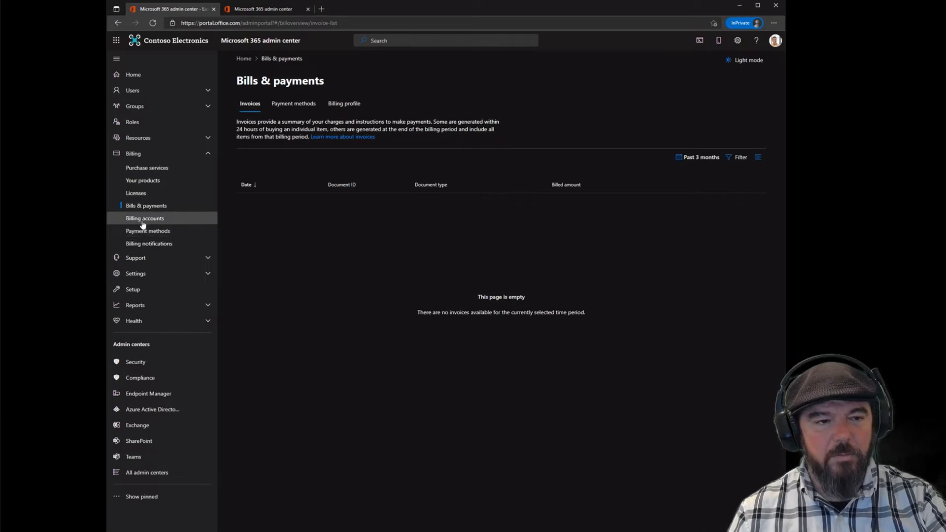
click(143, 219)
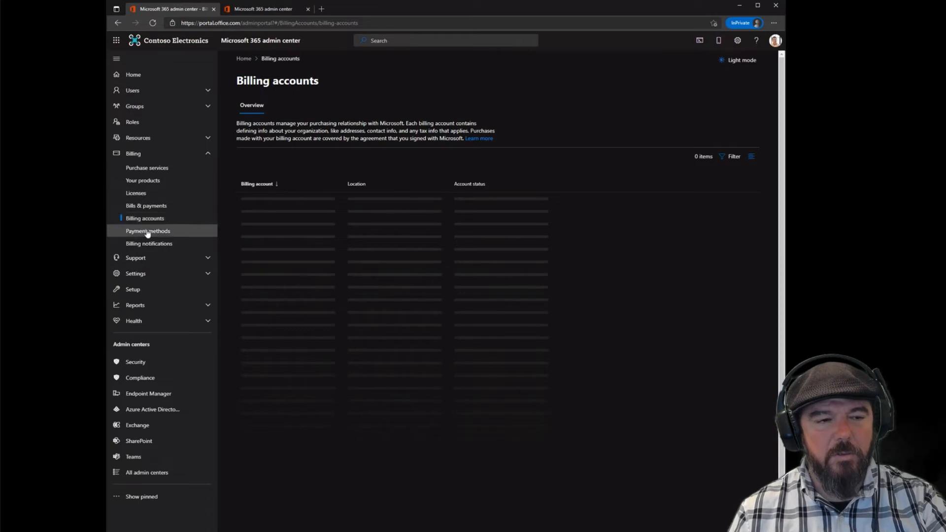
click(147, 234)
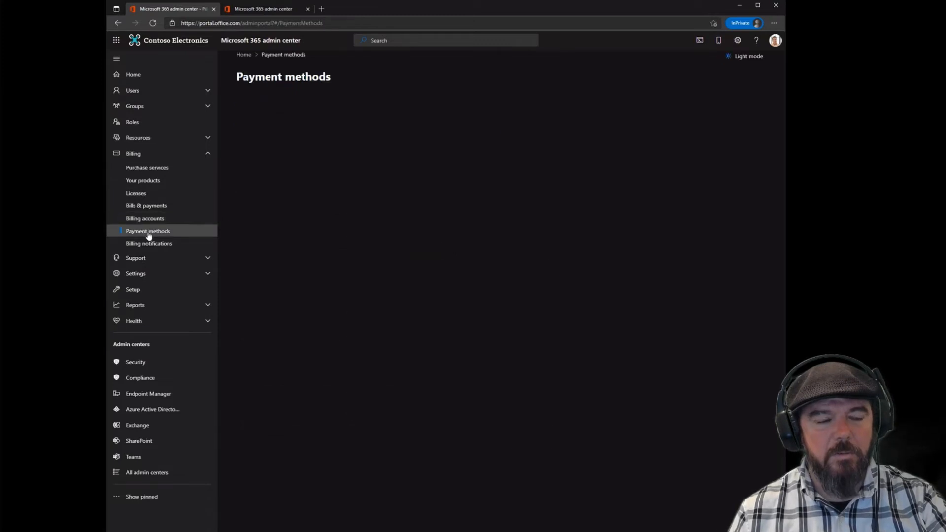
click(150, 245)
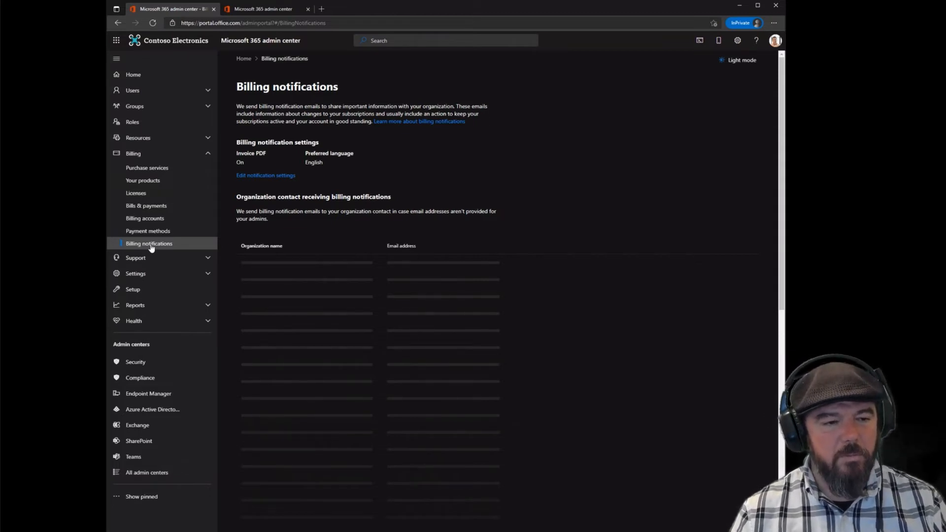
click(154, 157)
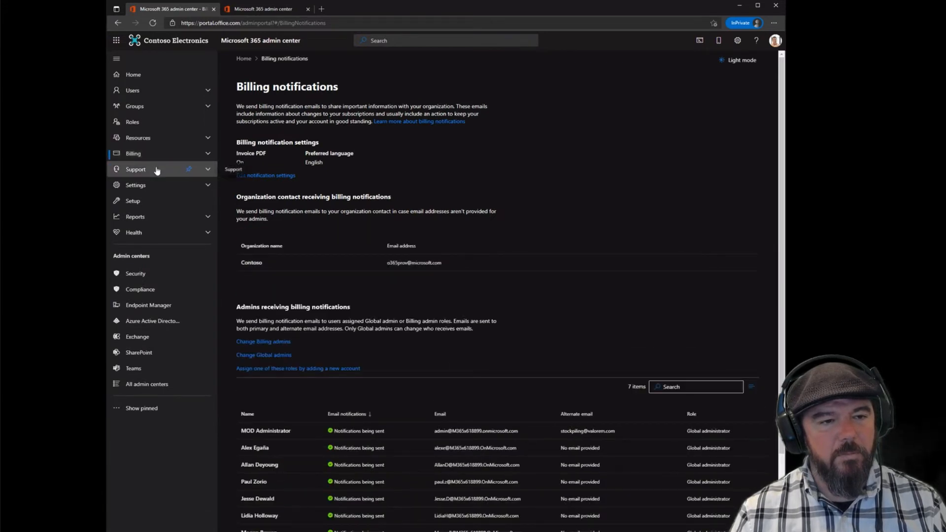
Search for help on "Can't install office" in a new service request, view the contact support form, and close it without submitting
click(156, 170)
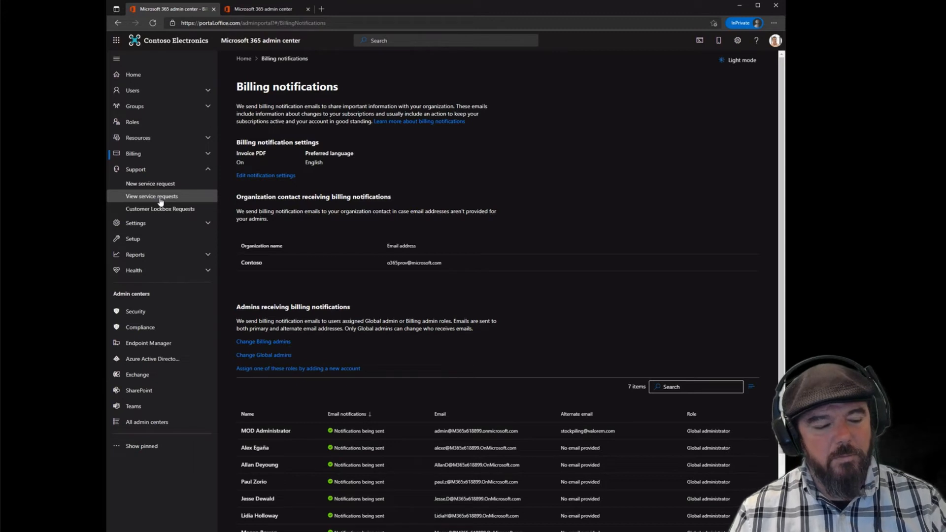
click(163, 185)
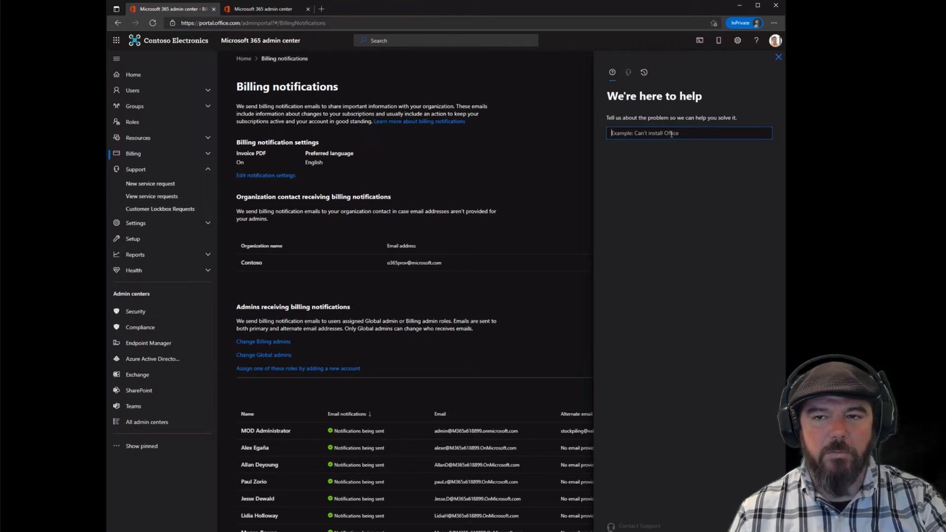
text(Can't)
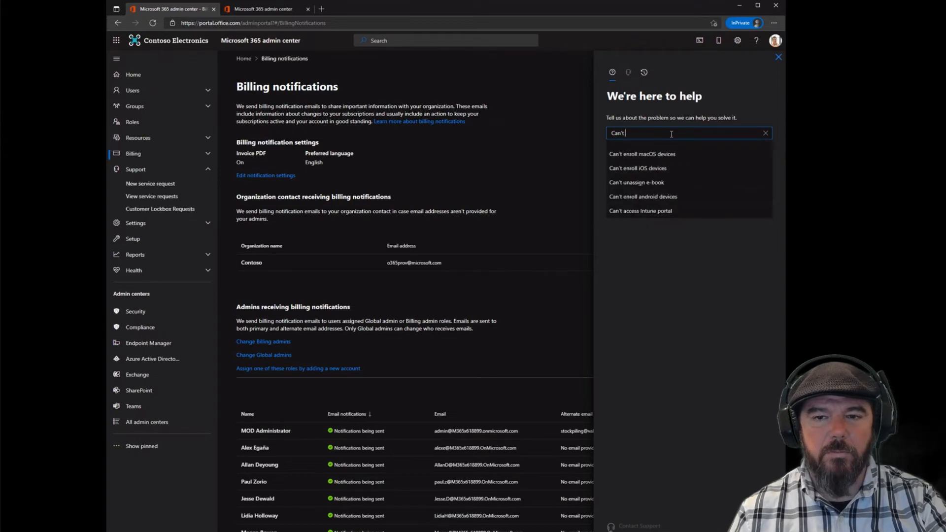
text( install office)
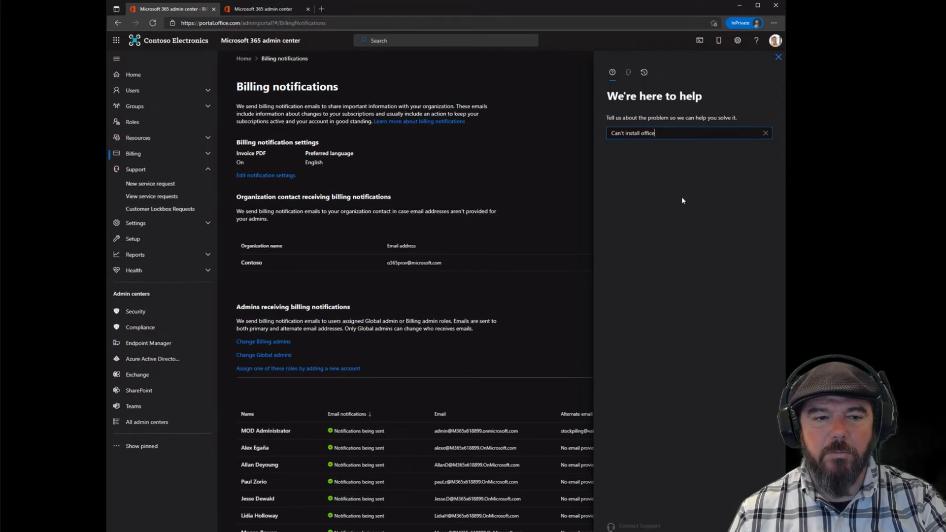
key(Return)
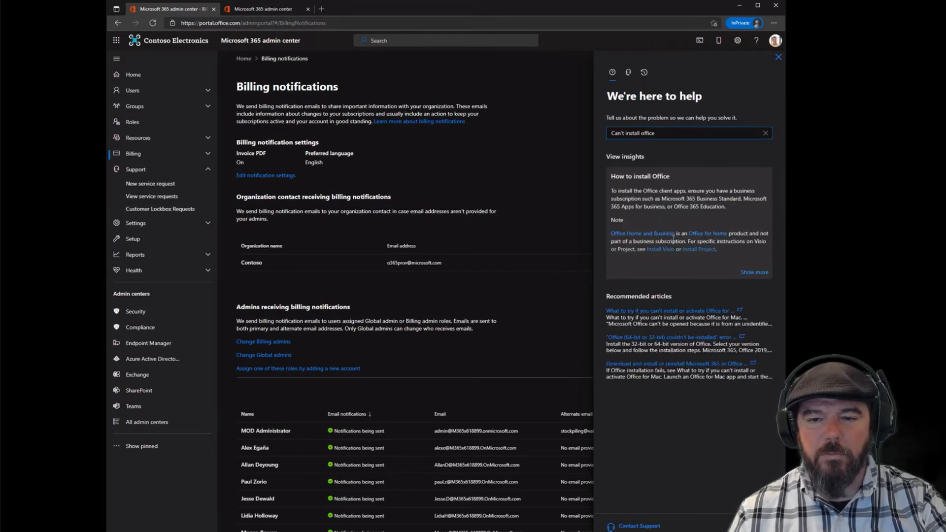
click(649, 526)
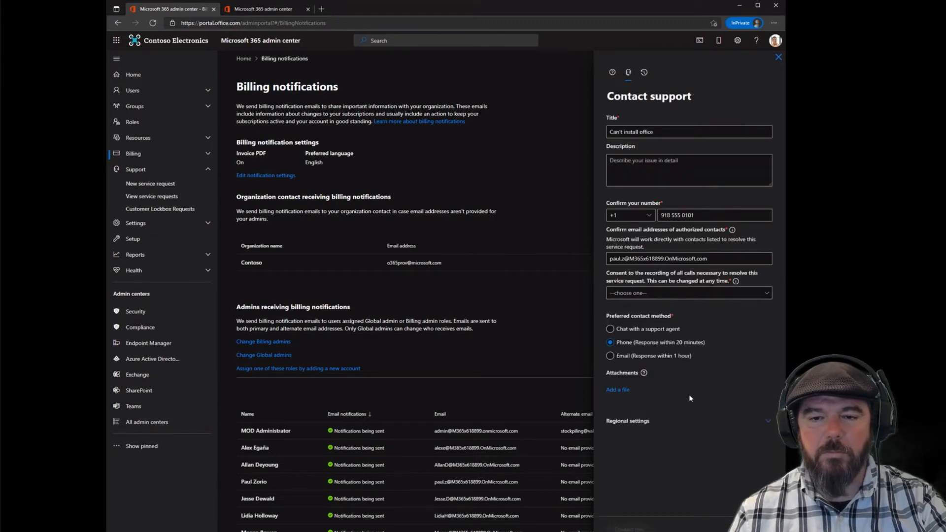
click(777, 57)
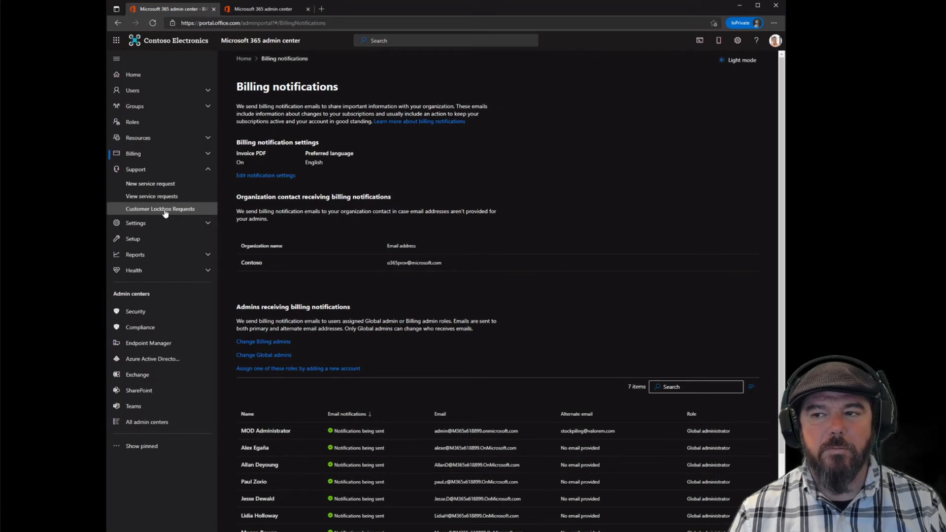
Look through the Domains, Org settings and Partner relationships pages of the Settings section
click(169, 170)
click(168, 185)
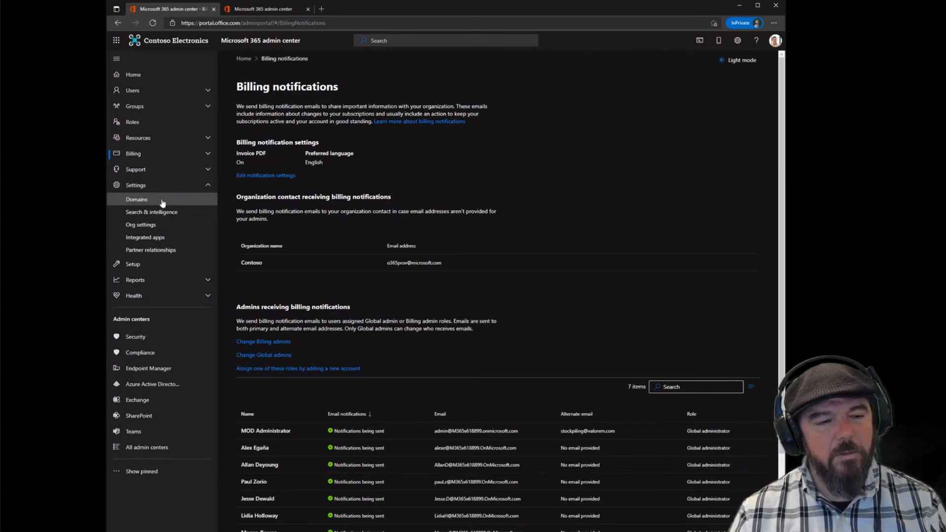
click(162, 203)
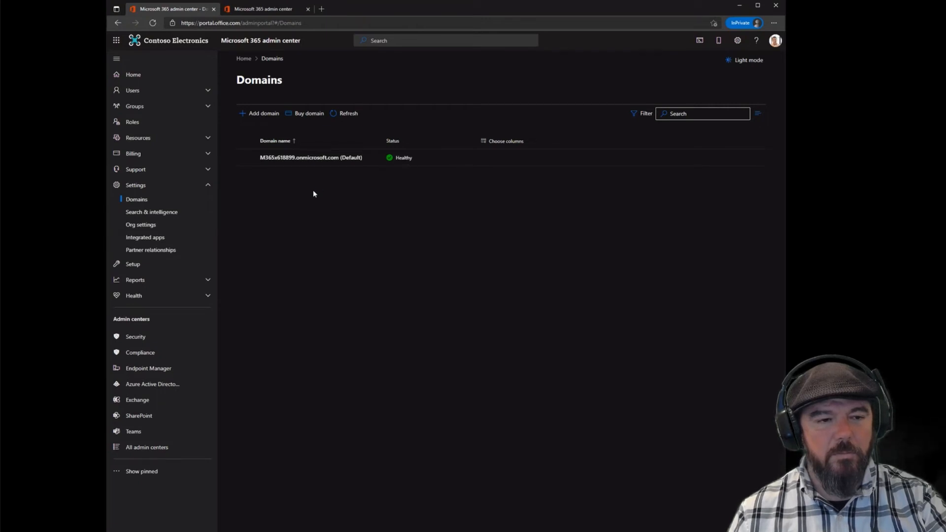
click(150, 228)
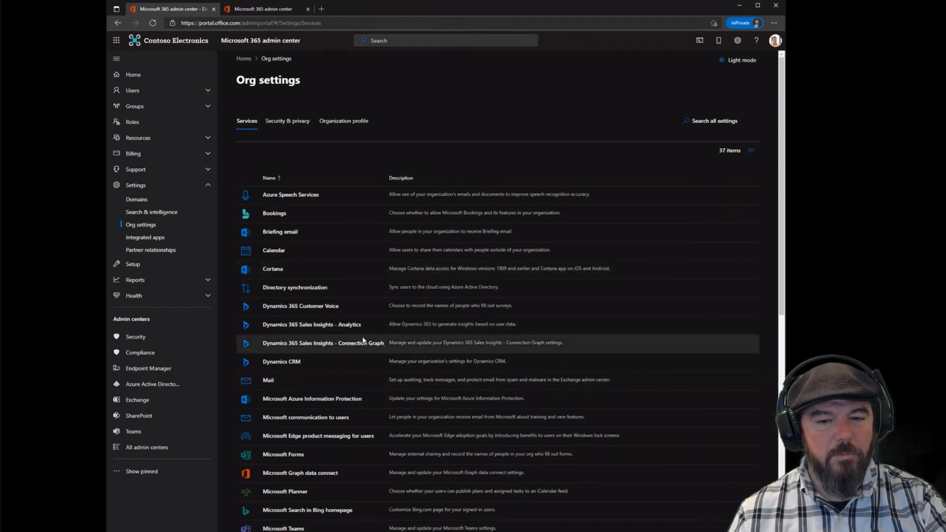
scroll(363, 336, down, 4)
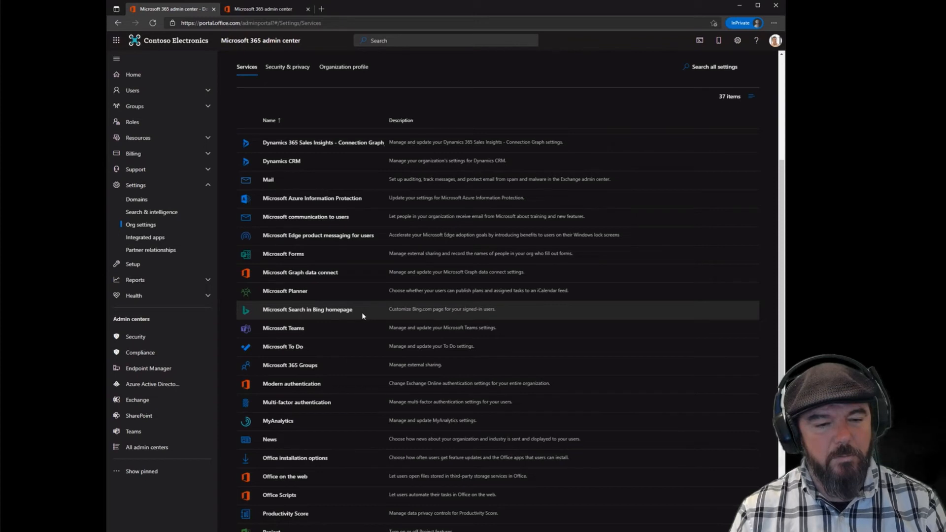
click(156, 251)
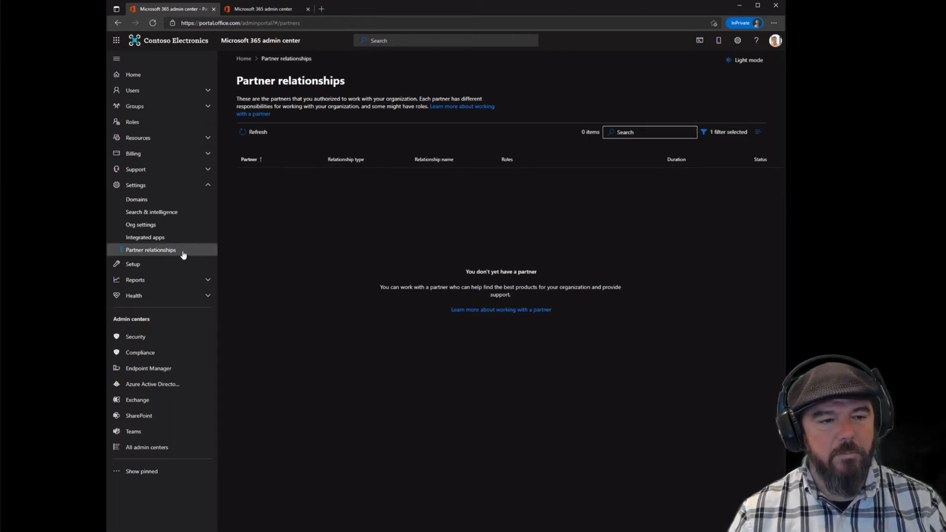
click(149, 185)
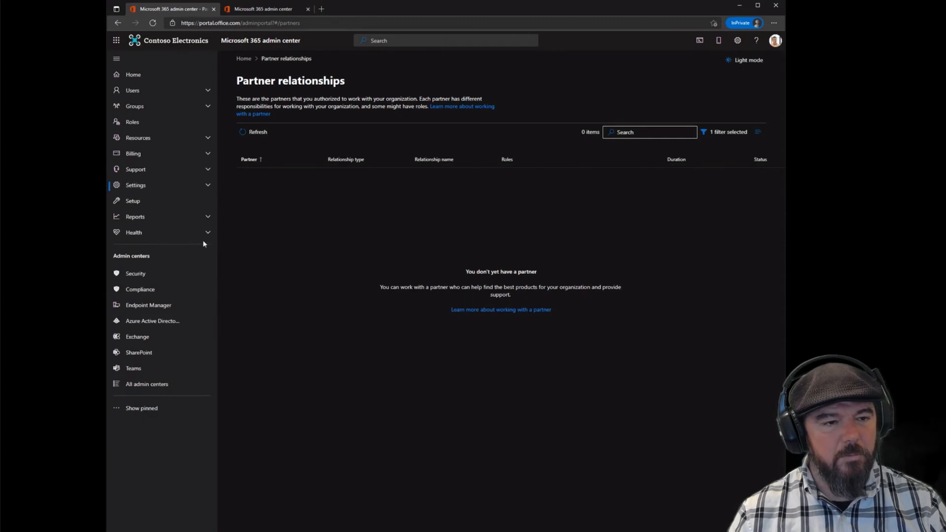
Review the Setup page's task list and the Productivity Score and Usage pages of the Reports section
click(164, 207)
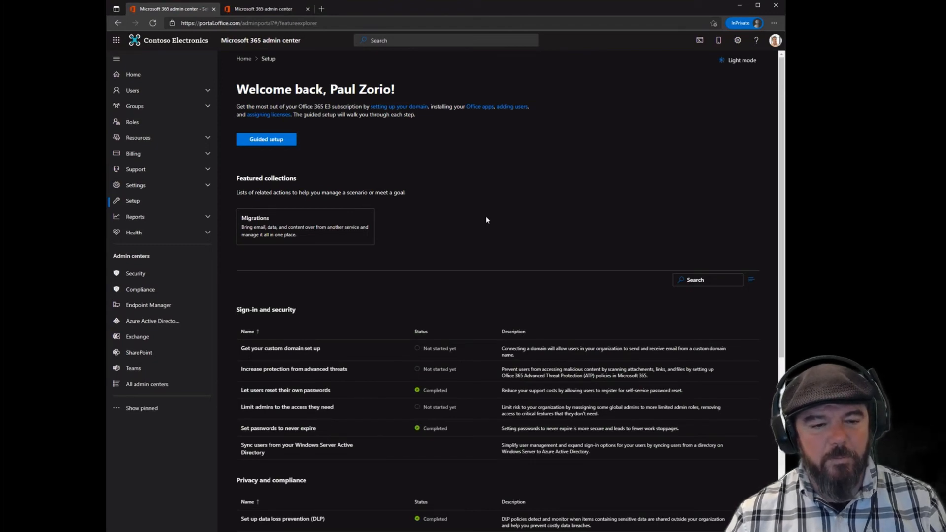
scroll(487, 220, down, 4)
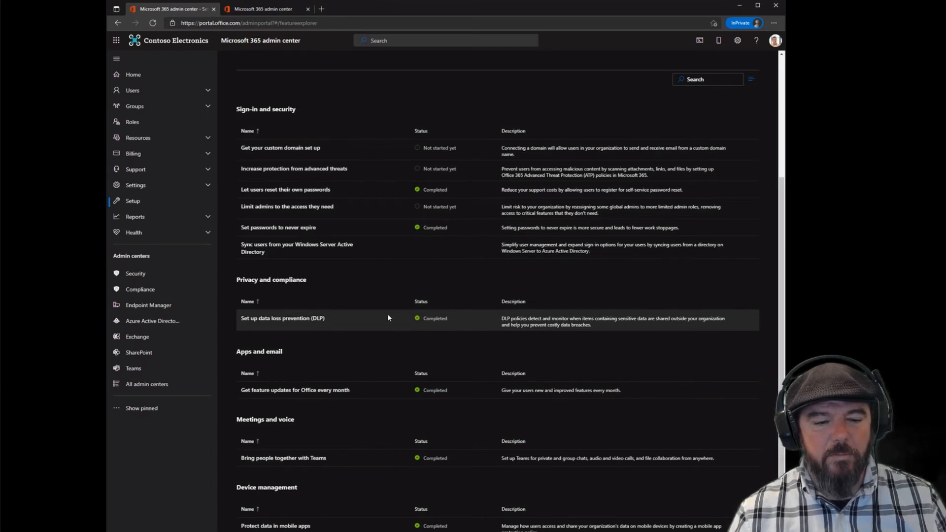
click(206, 220)
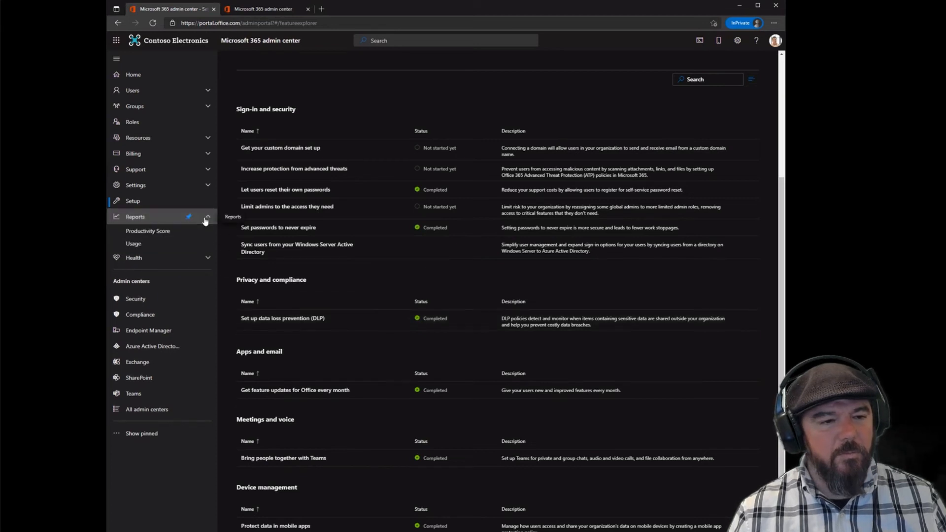
click(185, 231)
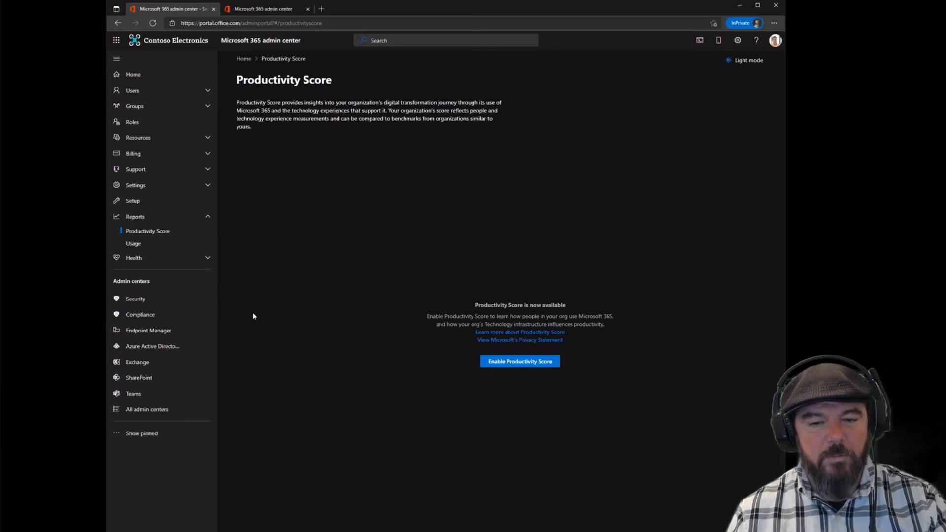
click(153, 246)
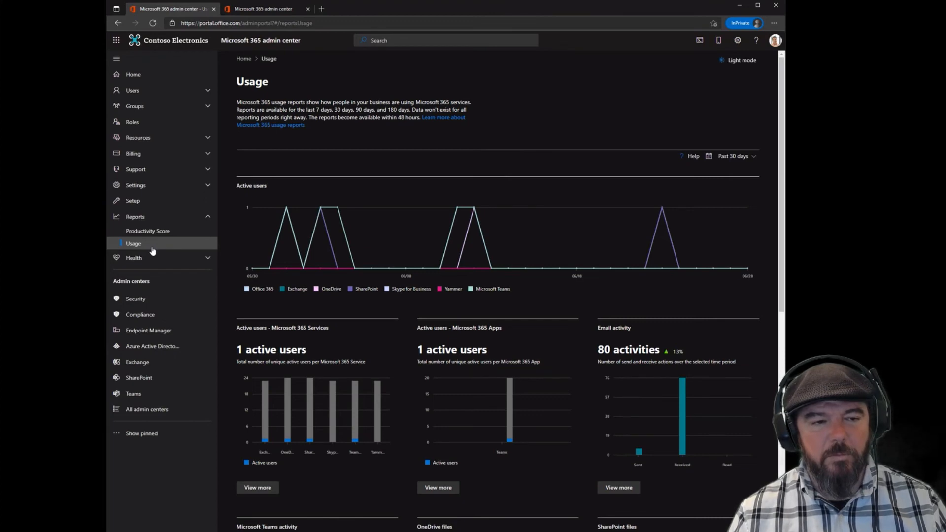
scroll(469, 370, down, 4)
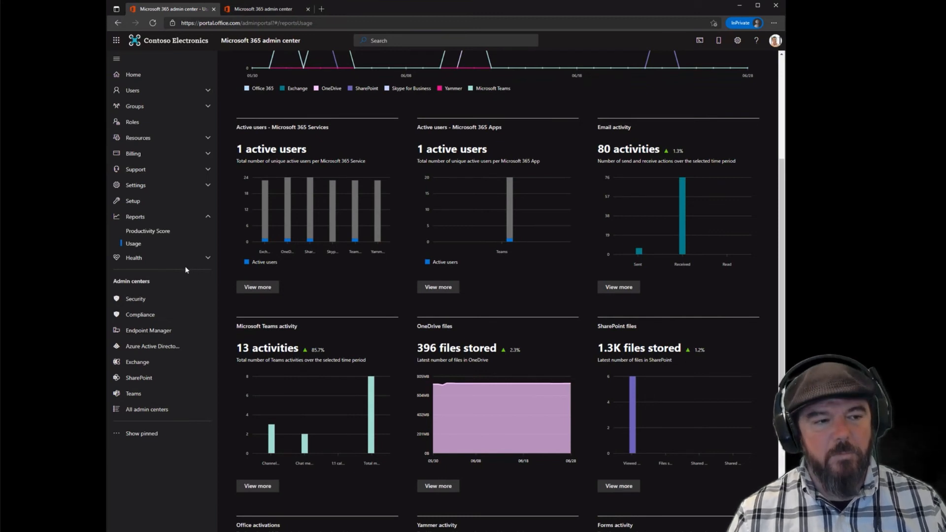
click(203, 218)
View the Service health page and the known issues under Windows release health
click(204, 235)
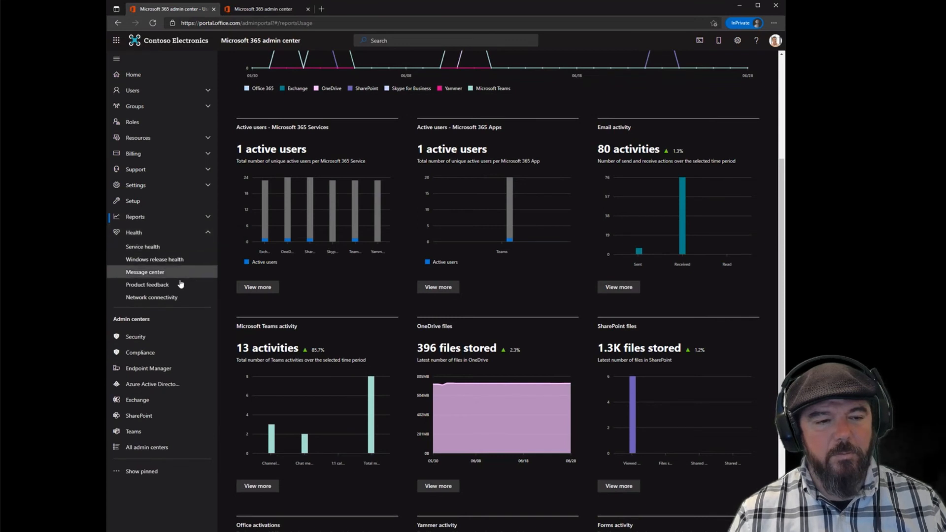
click(178, 252)
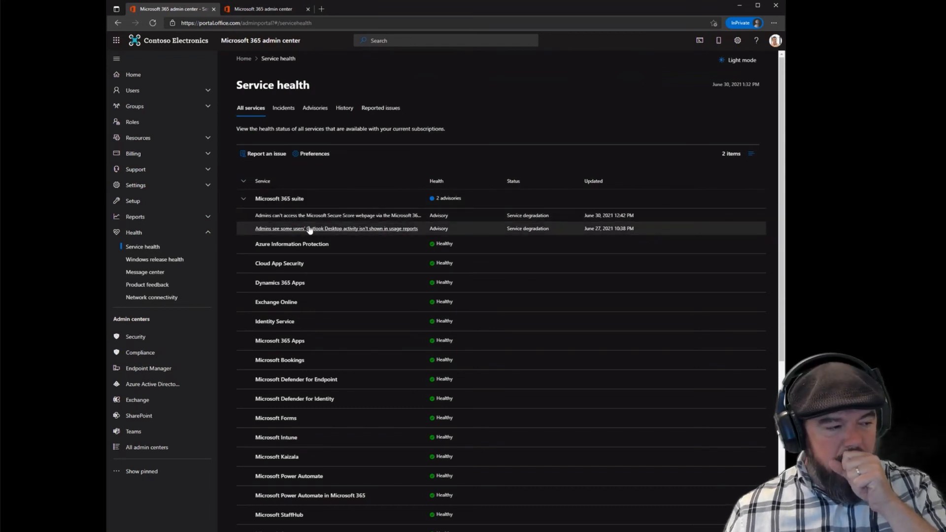
click(179, 260)
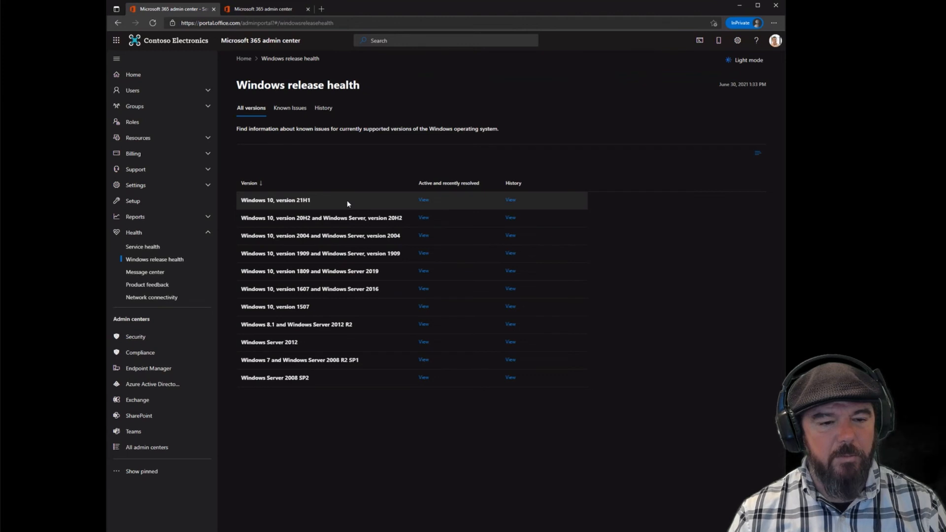
click(300, 112)
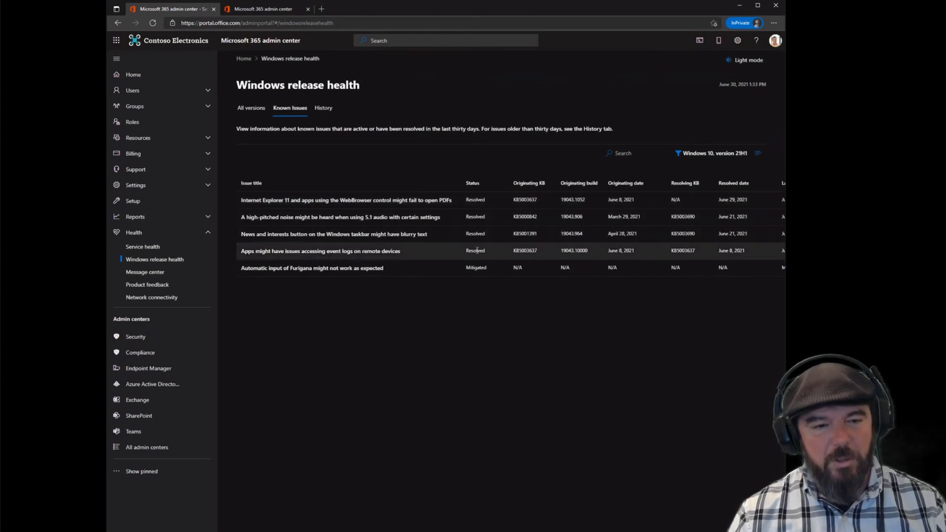
Look through the Message center, Product feedback and Network connectivity pages of the Health section
click(159, 277)
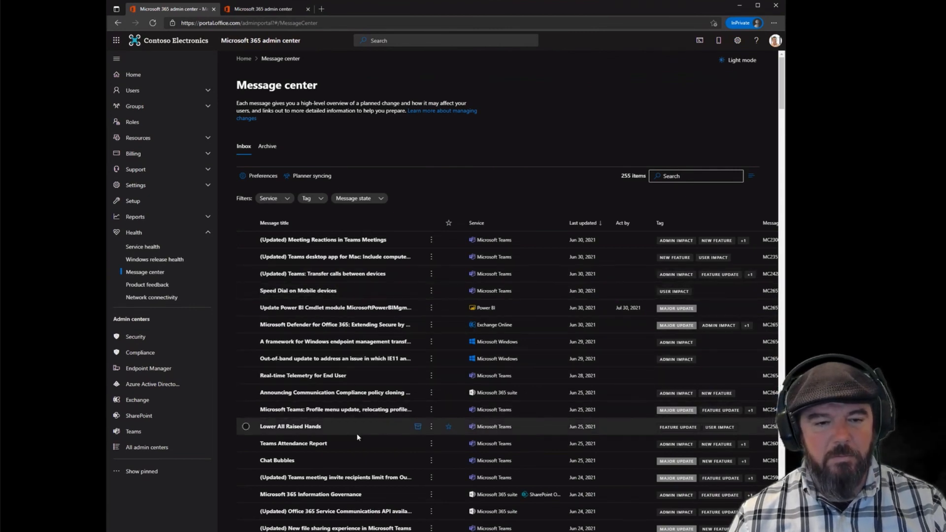
click(168, 289)
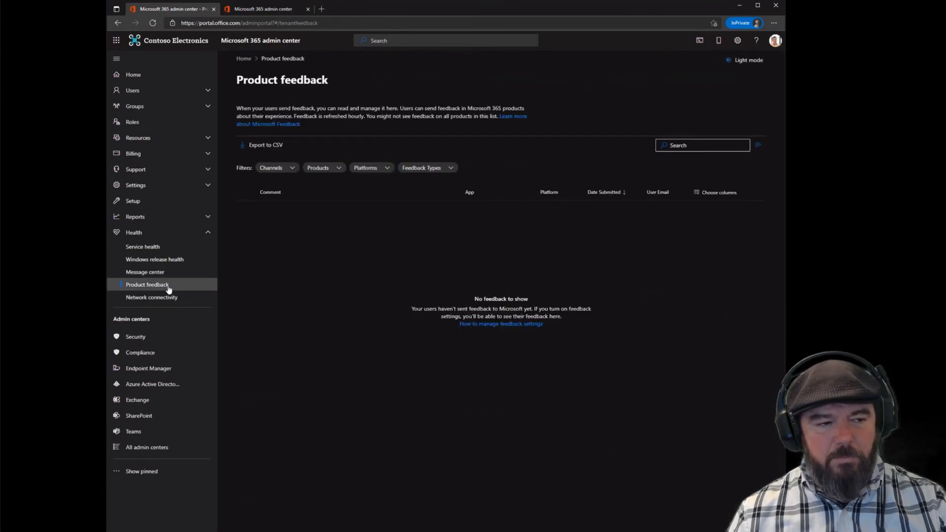
click(168, 301)
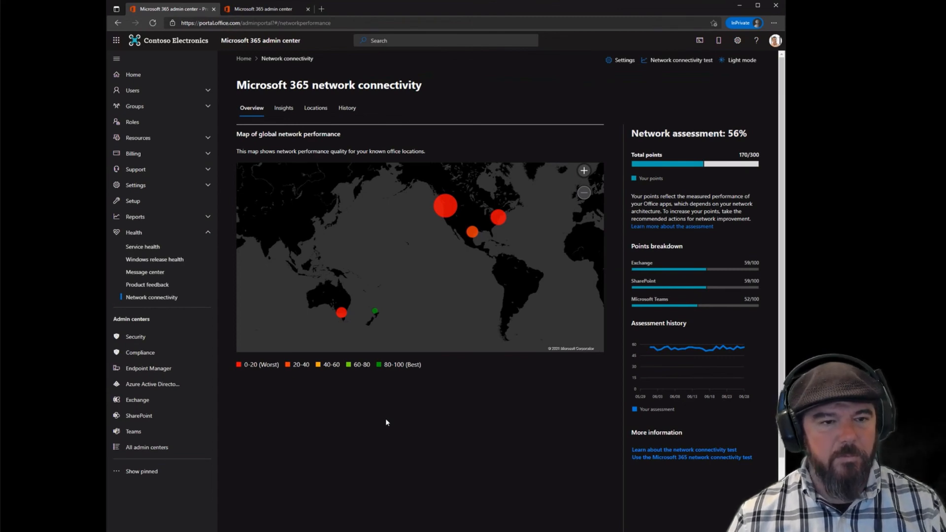
click(208, 234)
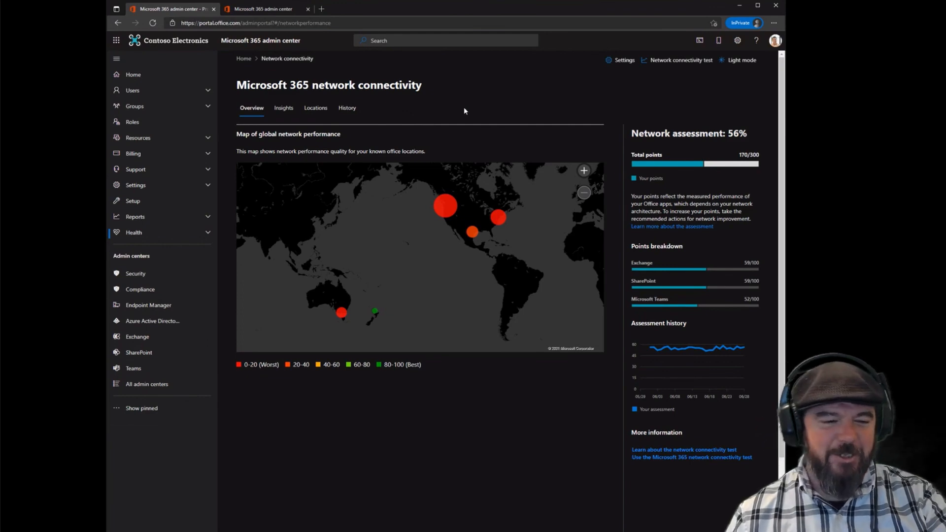
View the list of all admin centers
click(155, 387)
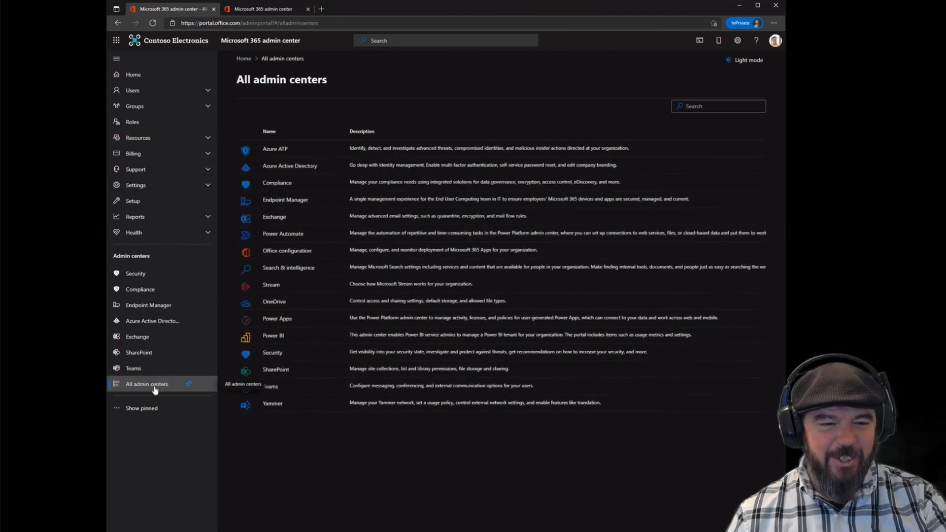